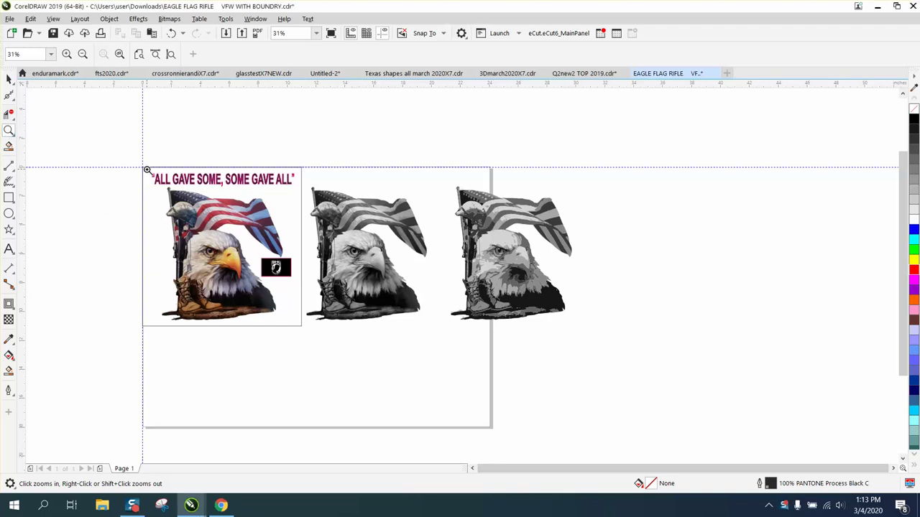
# - Zoom in on the eagle images and select the right eagle group of 364 objects
pyautogui.moveTo(179, 171); pyautogui.dragTo(612, 319)
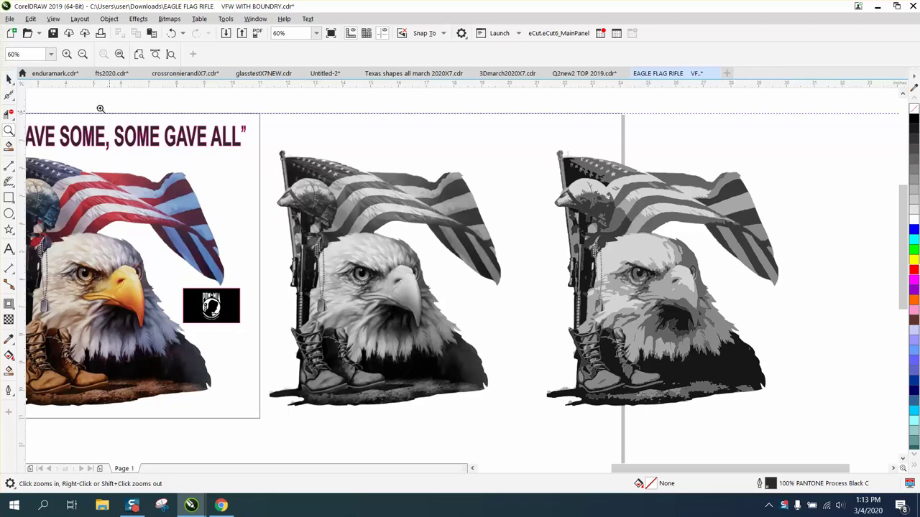
pyautogui.click(10, 80)
pyautogui.click(345, 178)
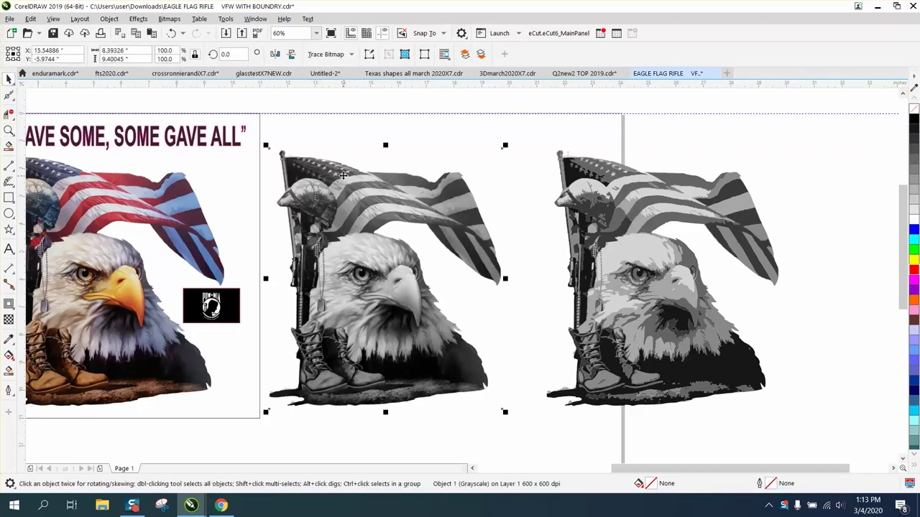
pyautogui.scroll(-2, 343, 150)
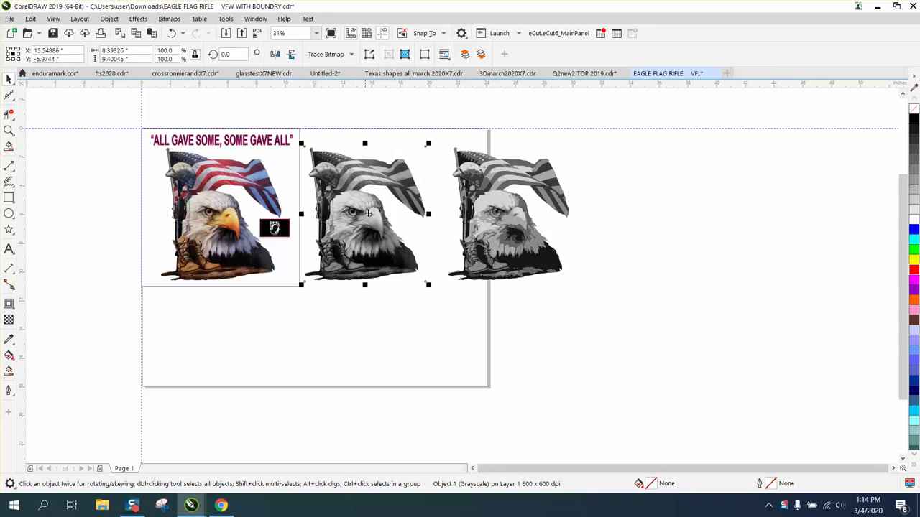
pyautogui.click(510, 210)
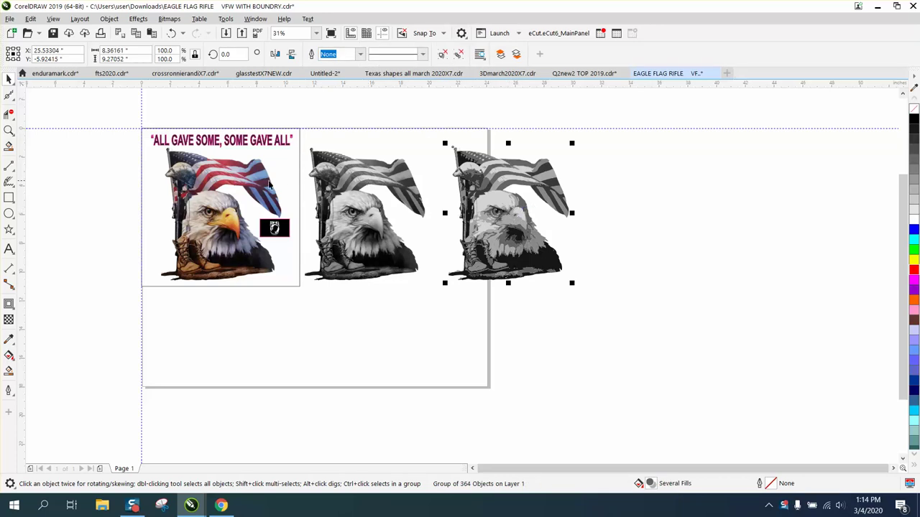
pyautogui.click(356, 181)
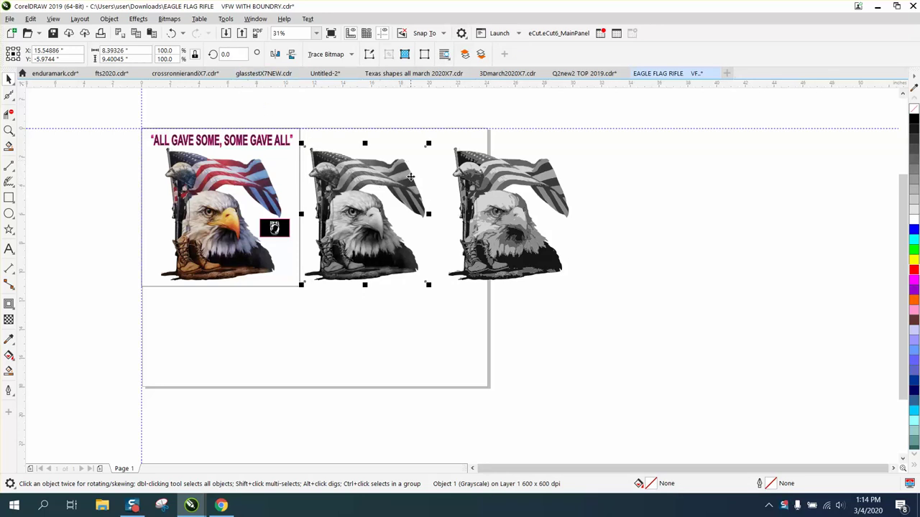
pyautogui.click(481, 183)
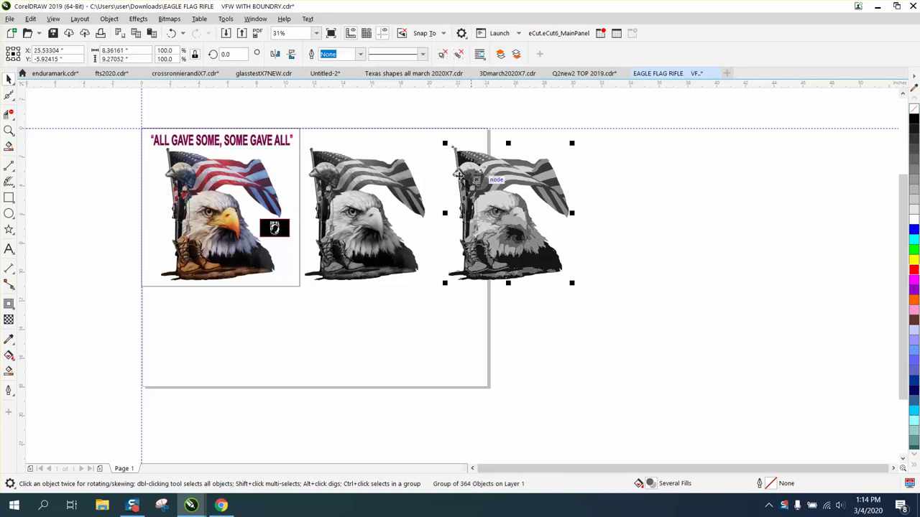
# - Trace a boundary curve around the eagle group and nudge it 10 inches right
pyautogui.click(113, 20)
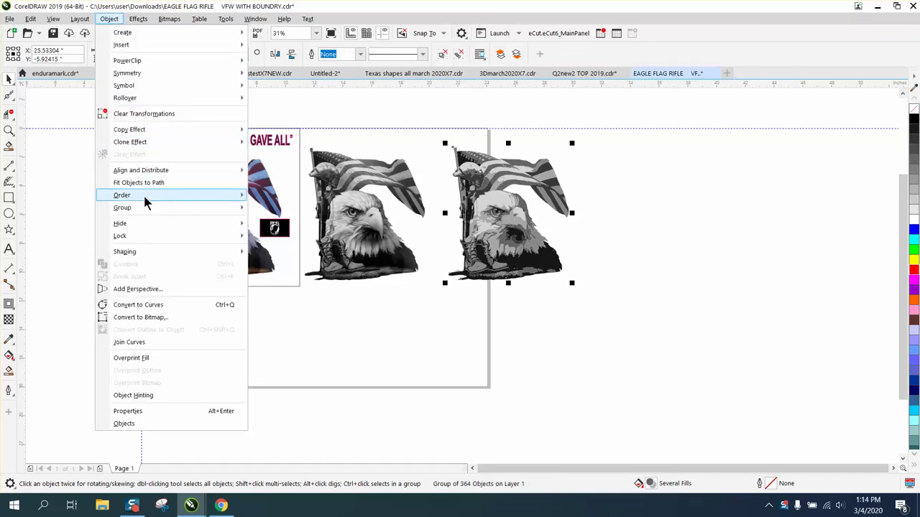
pyautogui.moveTo(144, 253)
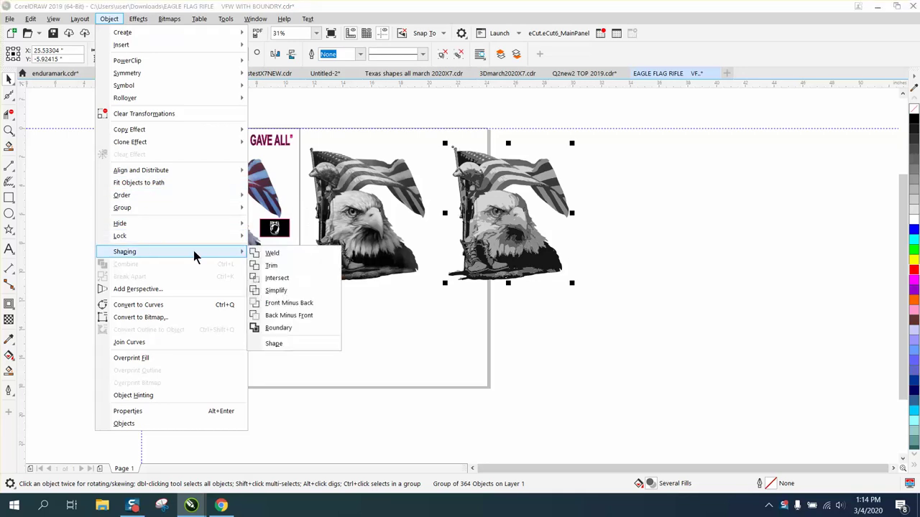
pyautogui.click(280, 328)
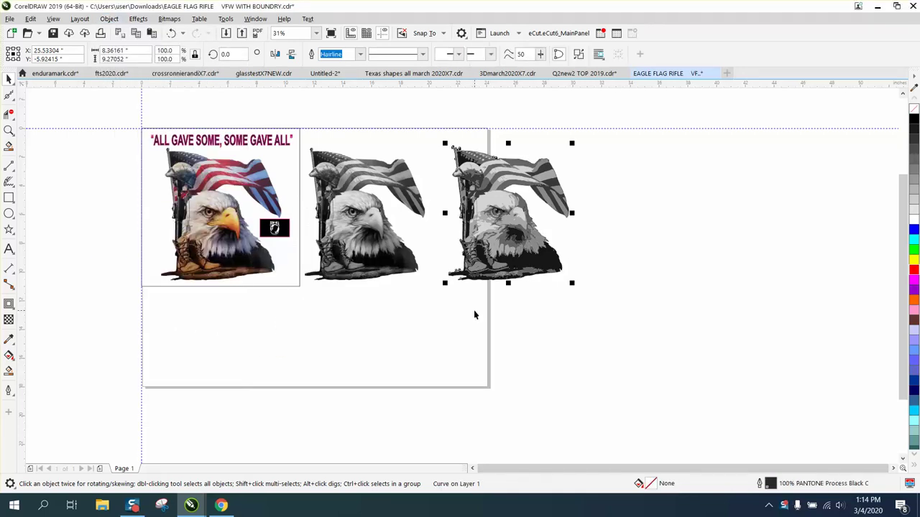
pyautogui.press('Right')
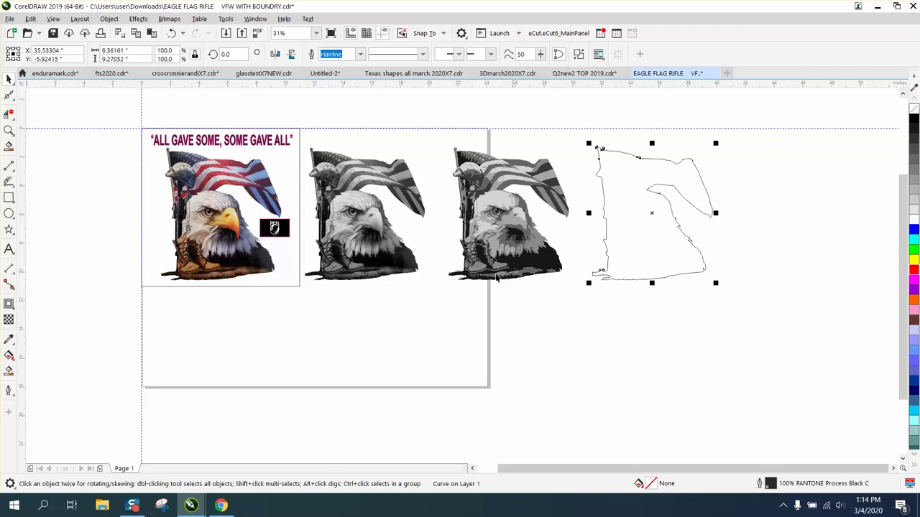
pyautogui.click(9, 130)
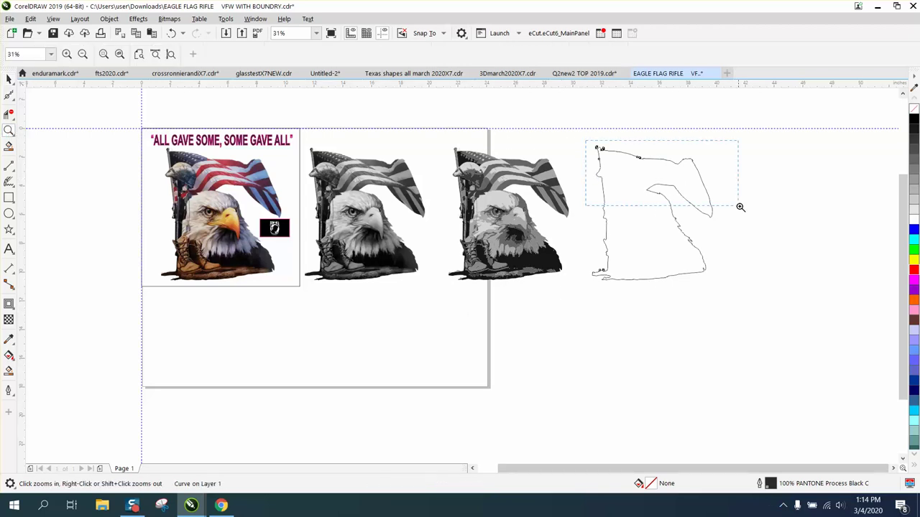
pyautogui.moveTo(741, 207); pyautogui.dragTo(740, 207)
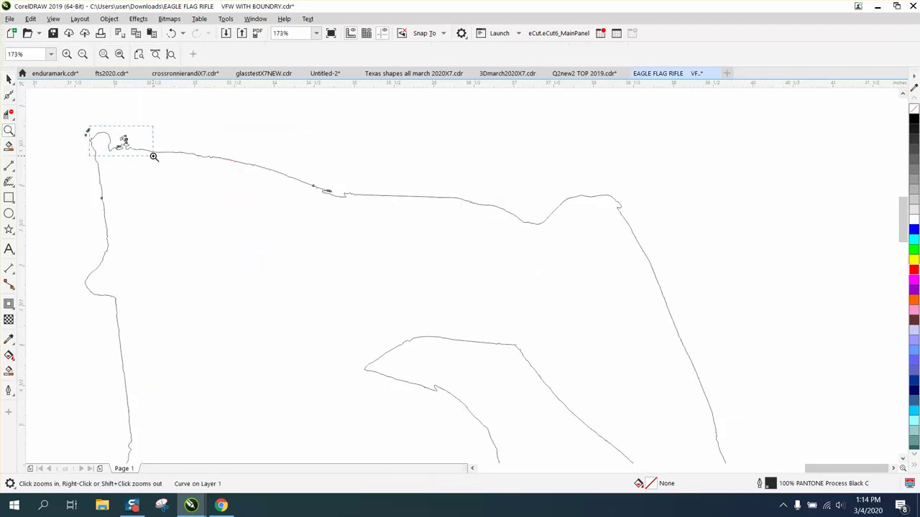
pyautogui.click(123, 142)
pyautogui.rightClick(151, 148)
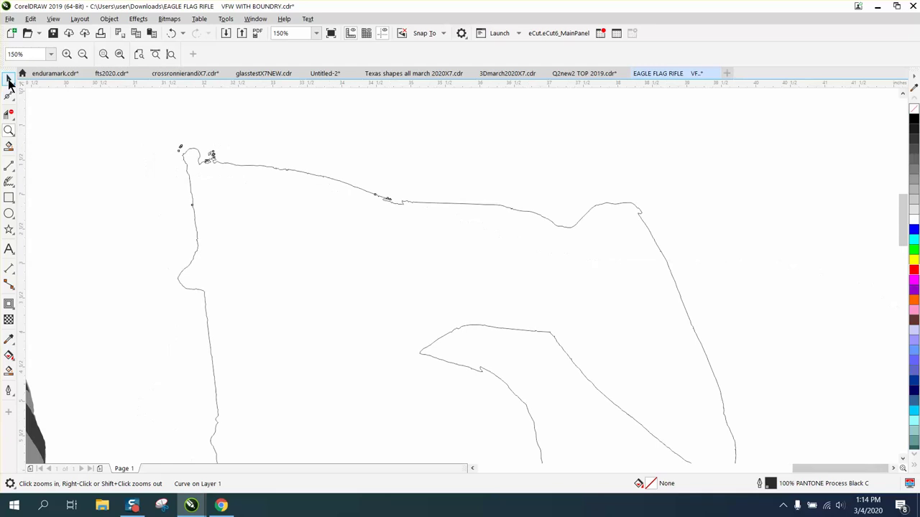
# - Smart Fill a copy of the boundary, move it right, and give it no fill and a red outline
pyautogui.click(8, 79)
pyautogui.scroll(-4, 193, 182)
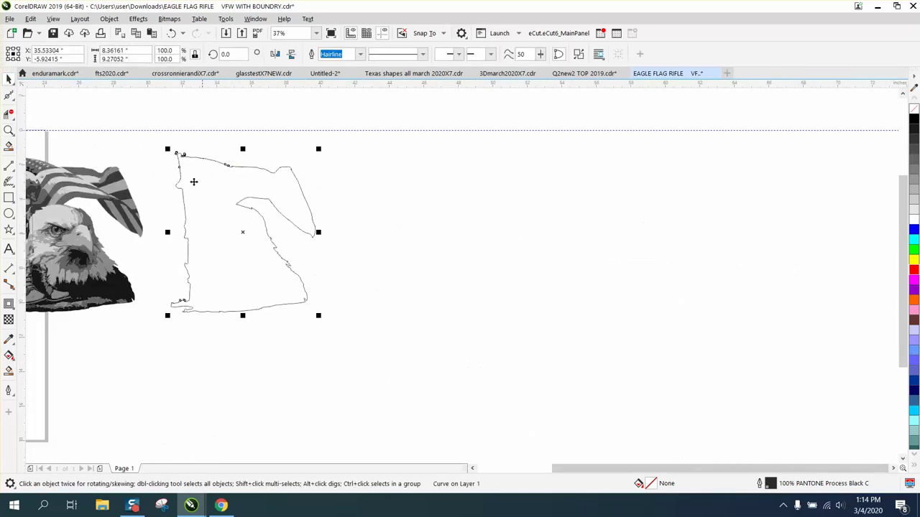
pyautogui.click(8, 371)
pyautogui.click(202, 259)
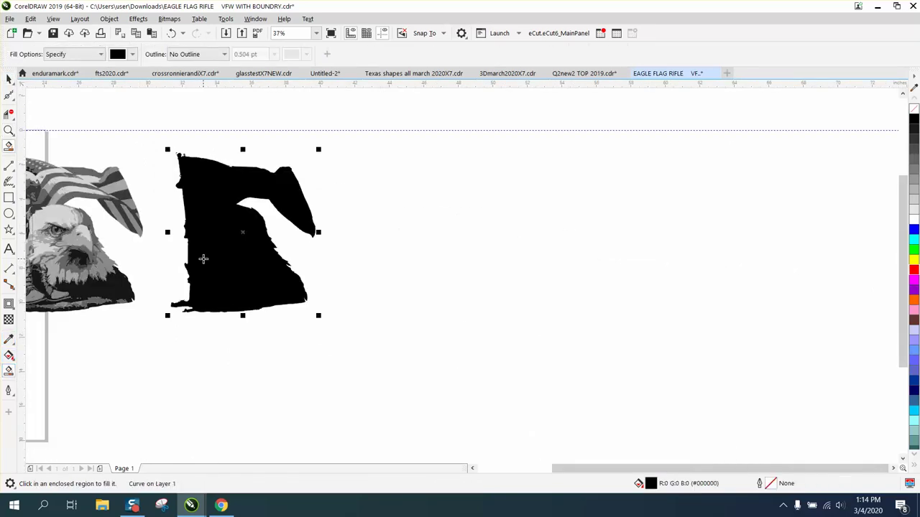
pyautogui.press('Right')
pyautogui.click(913, 109)
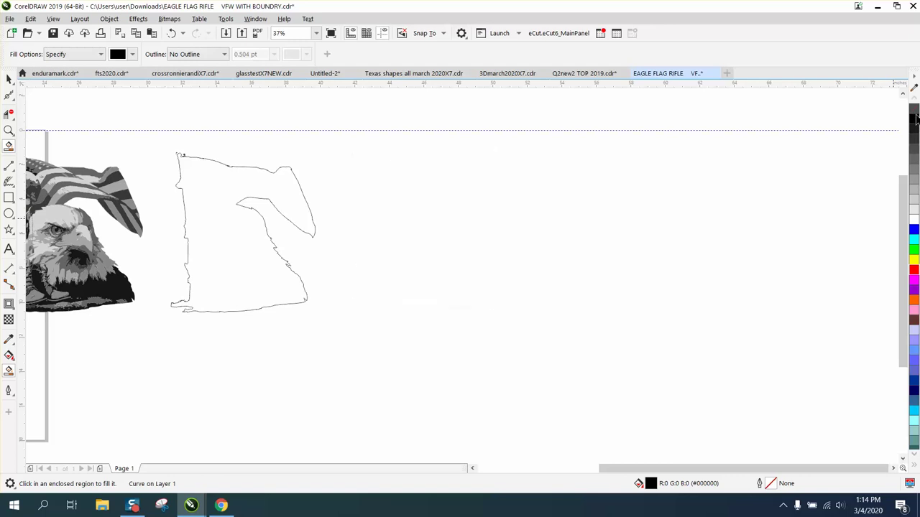
pyautogui.rightClick(914, 271)
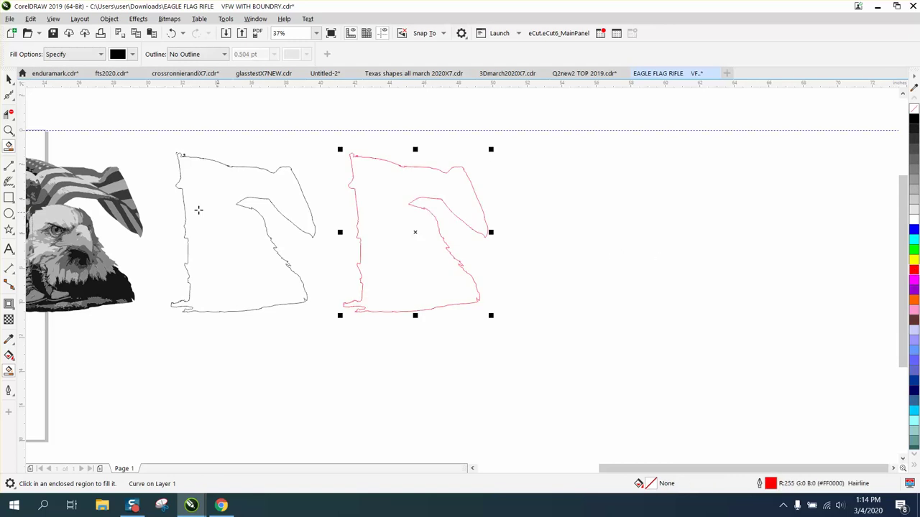
pyautogui.scroll(-3, 438, 211)
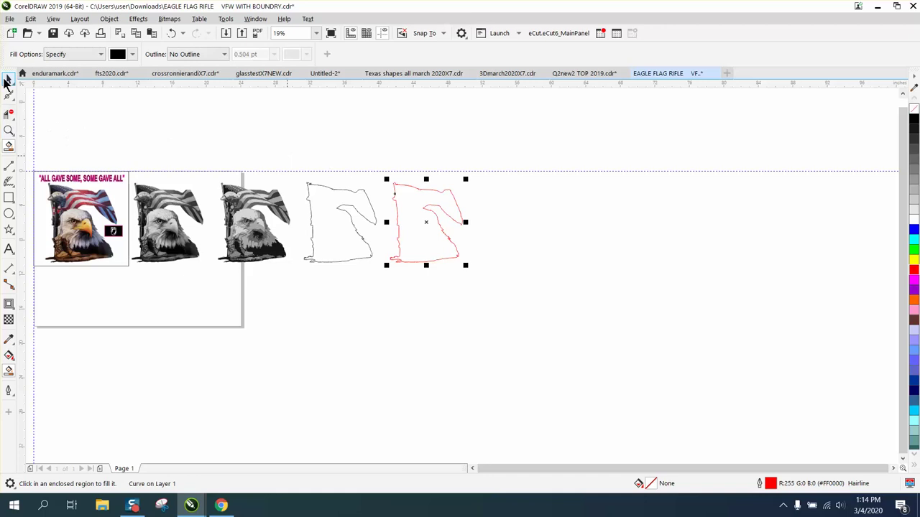
# - Lay the red outline over the color eagle and zoom in on the flag edges to check its fit
pyautogui.click(6, 81)
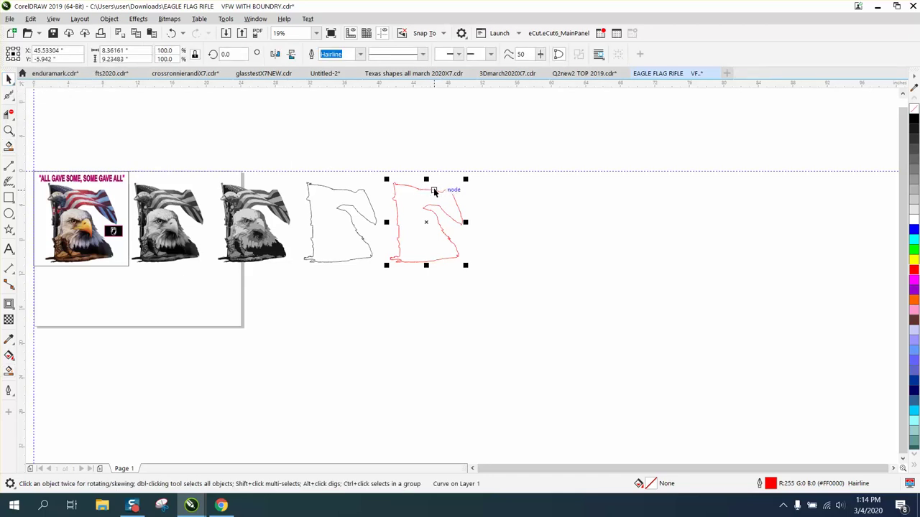
pyautogui.press('Delete')
pyautogui.press('Tab')
pyautogui.press('Tab')
pyautogui.press('Tab')
pyautogui.press('Tab')
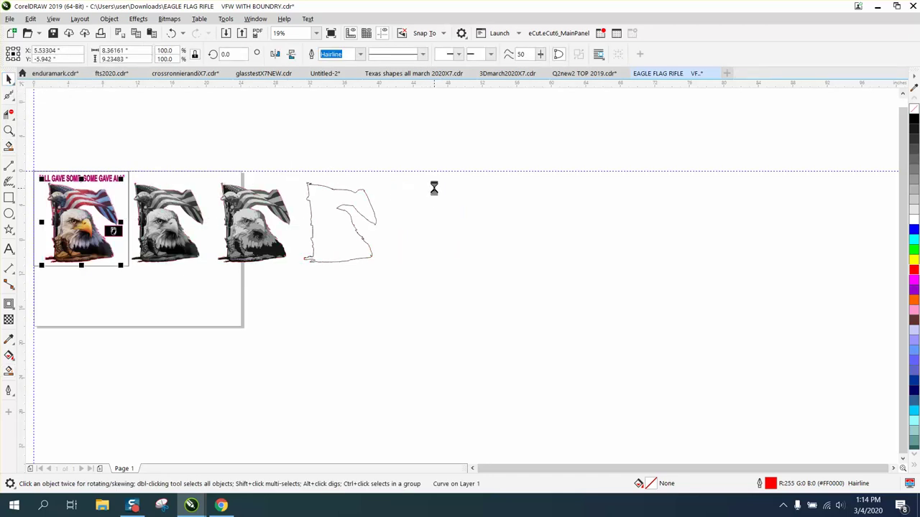
pyautogui.click(9, 130)
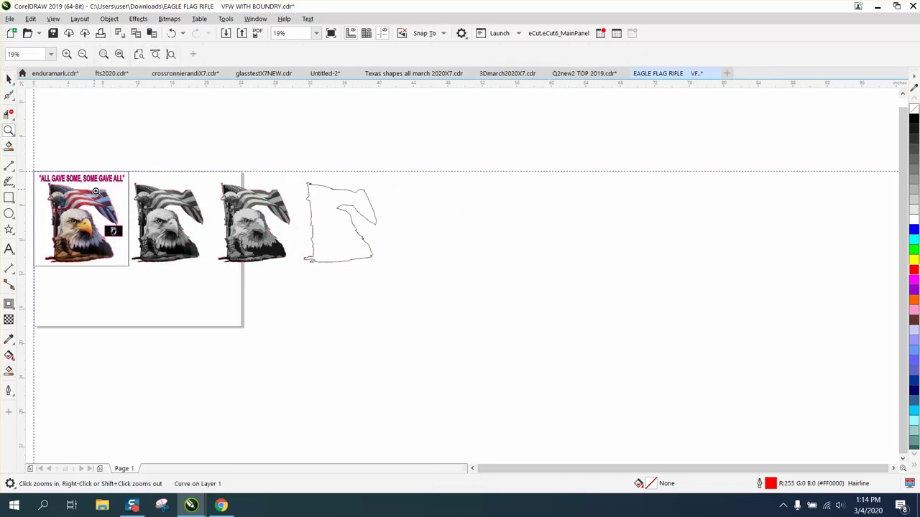
pyautogui.moveTo(98, 191); pyautogui.dragTo(135, 219)
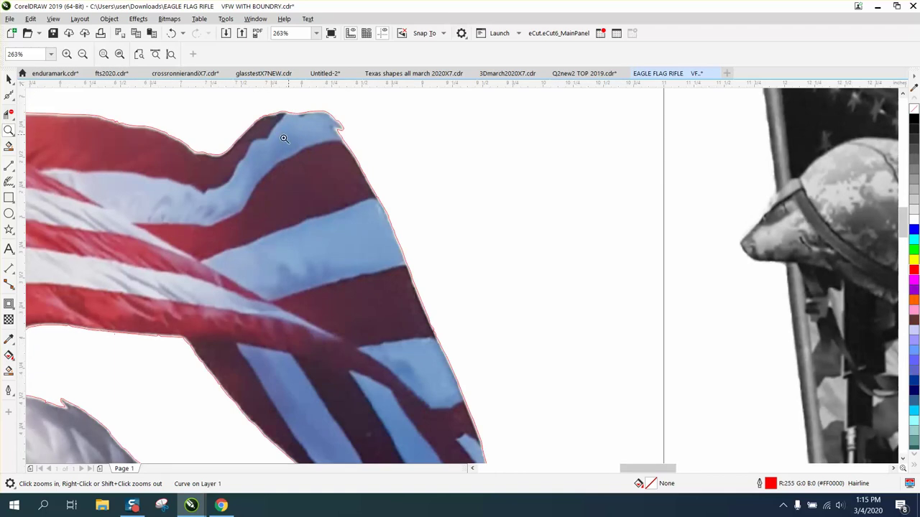
pyautogui.rightClick(252, 140)
pyautogui.moveTo(351, 285); pyautogui.dragTo(383, 320)
pyautogui.scroll(-10, 375, 292)
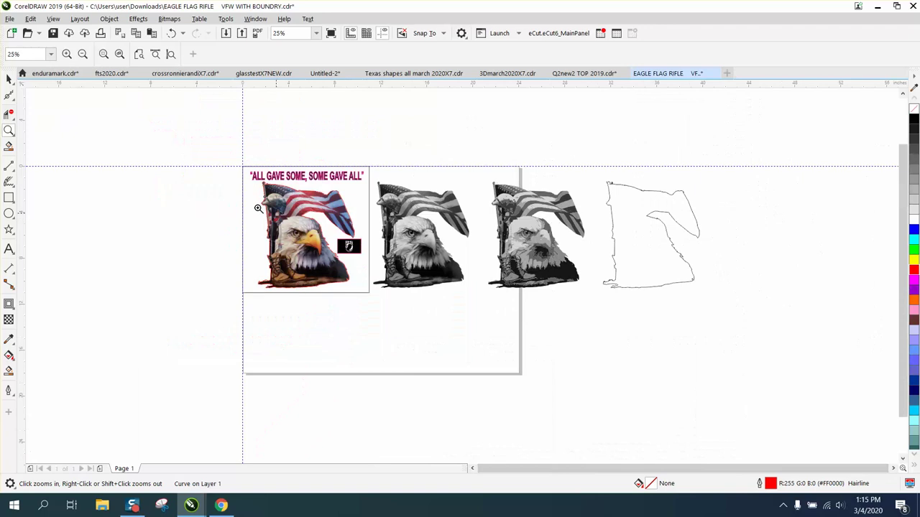
# - Shift the red outline 10 inches left, beside the color eagle
pyautogui.click(8, 79)
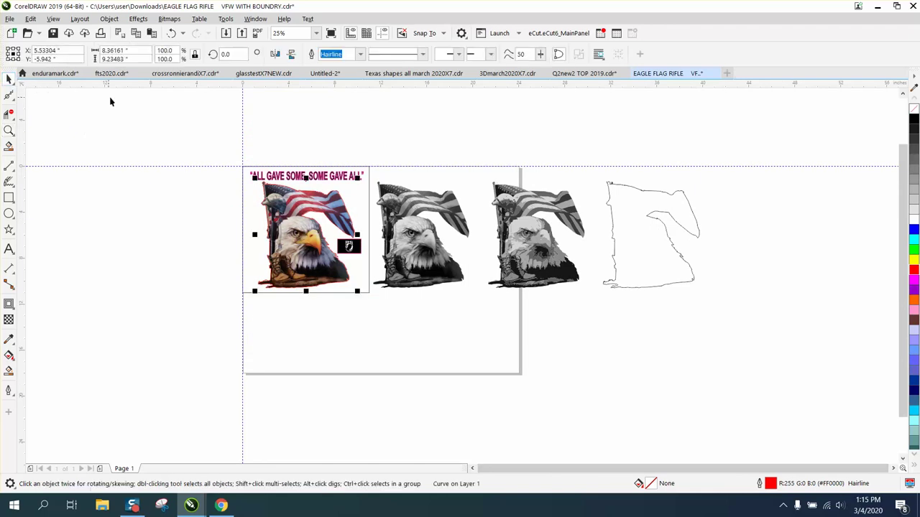
pyautogui.press('Left')
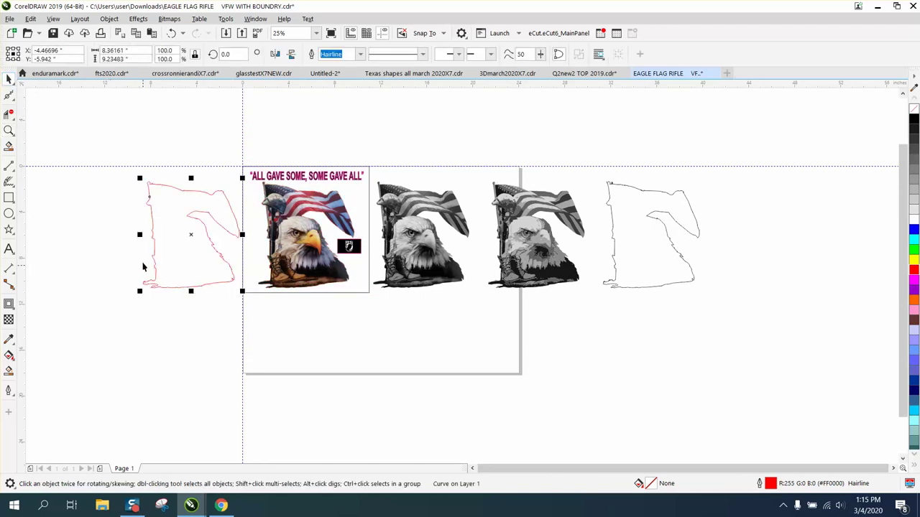
pyautogui.click(8, 130)
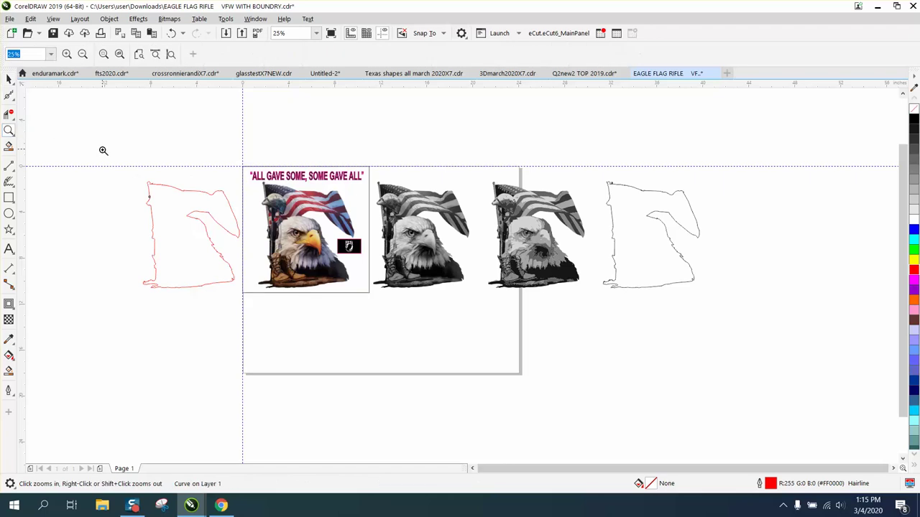
pyautogui.moveTo(104, 165); pyautogui.dragTo(275, 303)
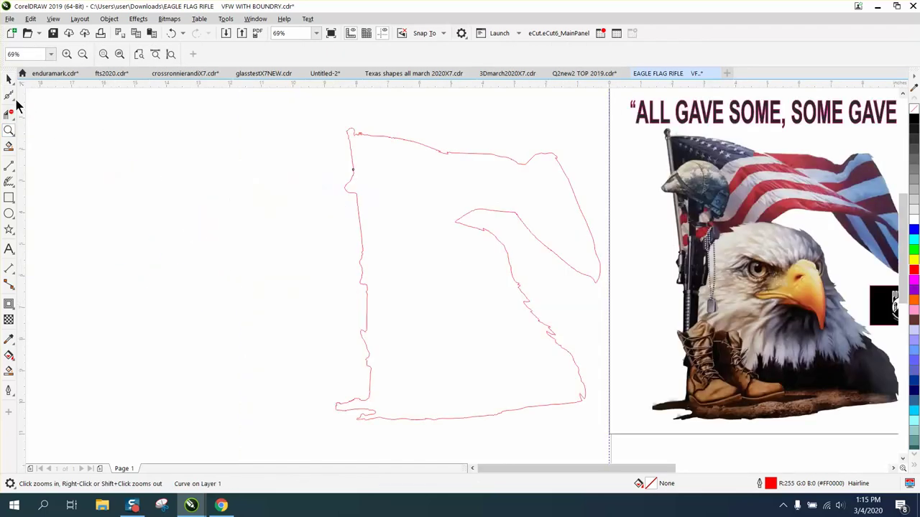
# - Brush the Smooth tool along the red outline's top edge to round off the notch and spike
pyautogui.click(10, 97)
pyautogui.click(44, 115)
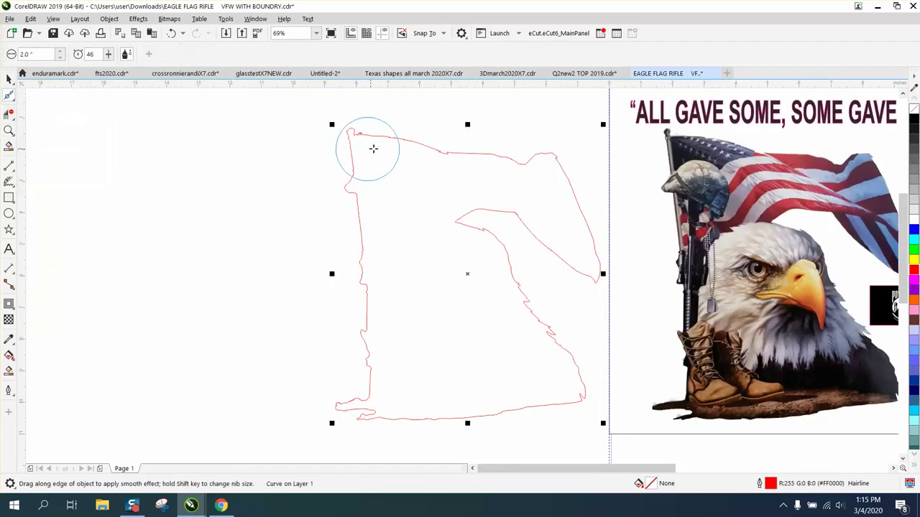
pyautogui.moveTo(366, 135)
pyautogui.mouseDown()
pyautogui.moveTo(427, 152)
pyautogui.moveTo(548, 154)
pyautogui.moveTo(567, 177)
pyautogui.moveTo(511, 154)
pyautogui.moveTo(389, 141)
pyautogui.moveTo(343, 158)
pyautogui.moveTo(372, 324)
pyautogui.moveTo(352, 402)
pyautogui.moveTo(376, 418)
pyautogui.moveTo(561, 411)
pyautogui.moveTo(592, 392)
pyautogui.moveTo(488, 236)
pyautogui.moveTo(464, 227)
pyautogui.moveTo(503, 211)
pyautogui.moveTo(590, 284)
pyautogui.mouseUp()
pyautogui.click(9, 80)
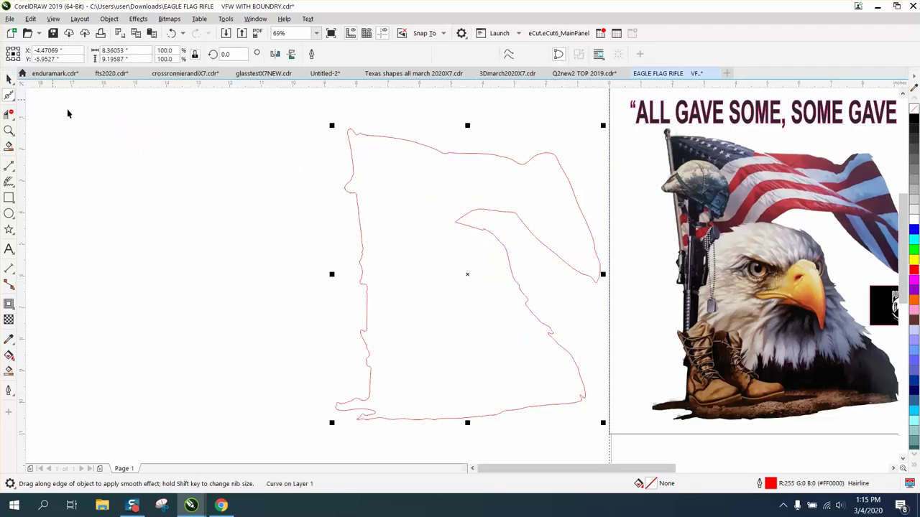
pyautogui.scroll(-2, 90, 122)
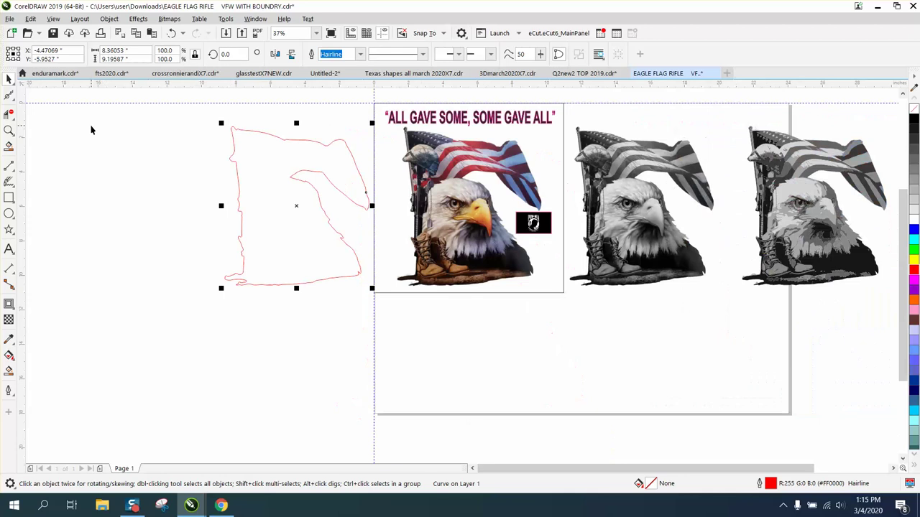
# - Apply a 0.03-inch inside contour to the red outline
pyautogui.click(110, 19)
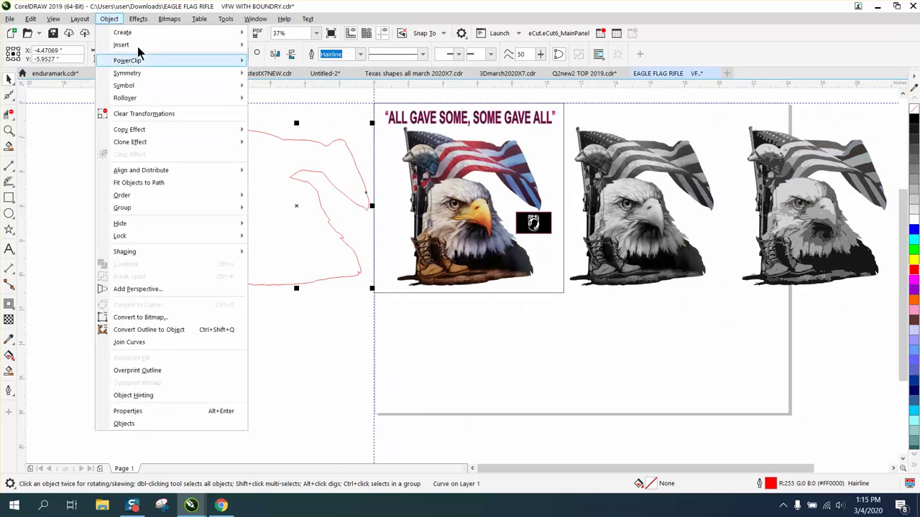
pyautogui.moveTo(138, 18)
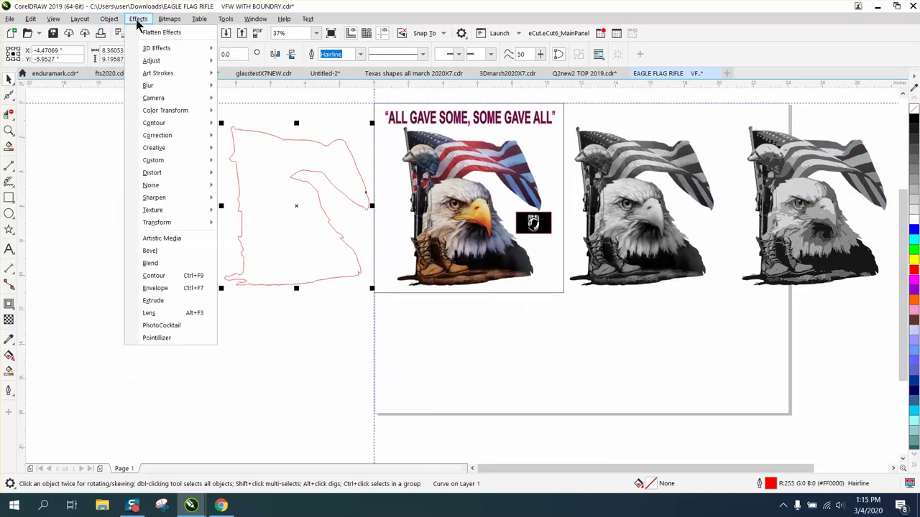
pyautogui.click(154, 276)
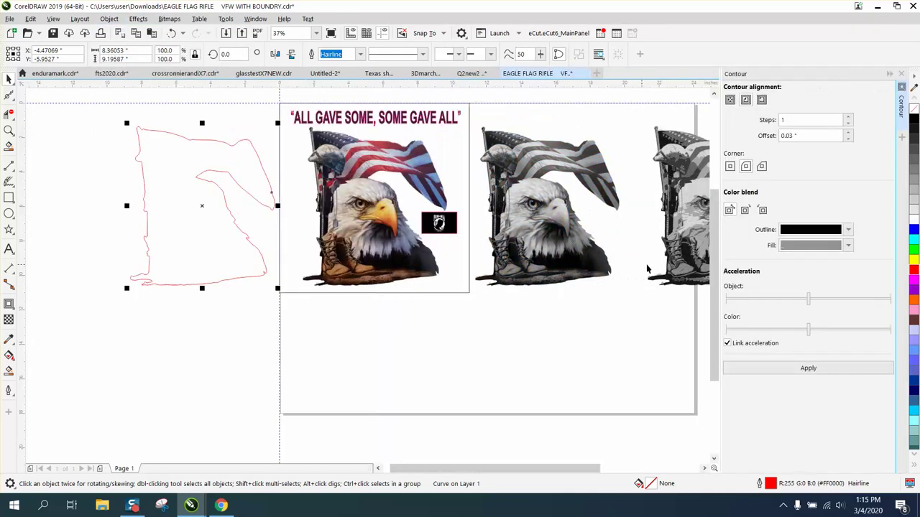
pyautogui.click(745, 99)
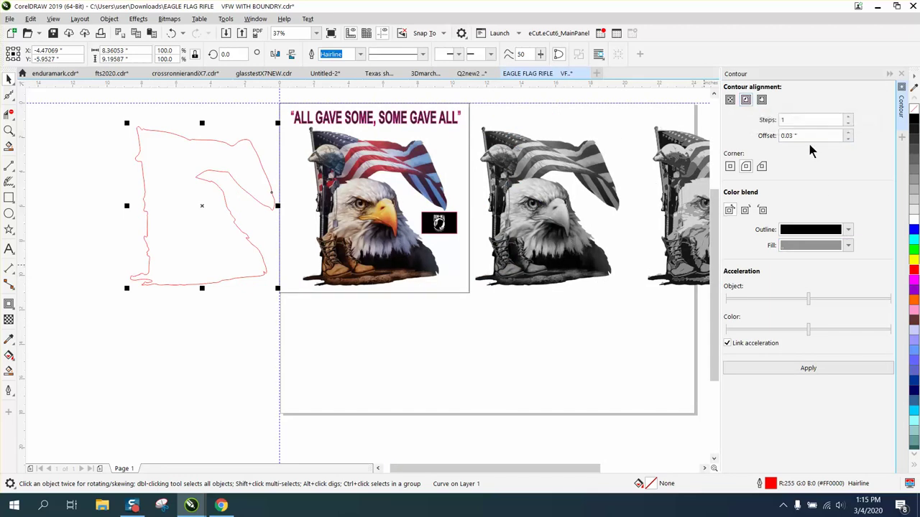
pyautogui.click(815, 370)
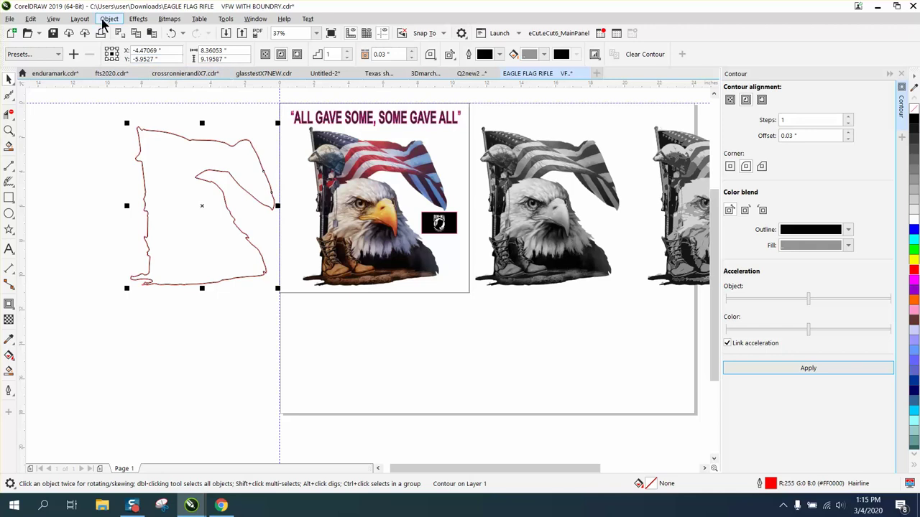
# - Break the contour apart, move the new curve 10 inches down, and give it a red outline
pyautogui.click(108, 19)
pyautogui.click(134, 276)
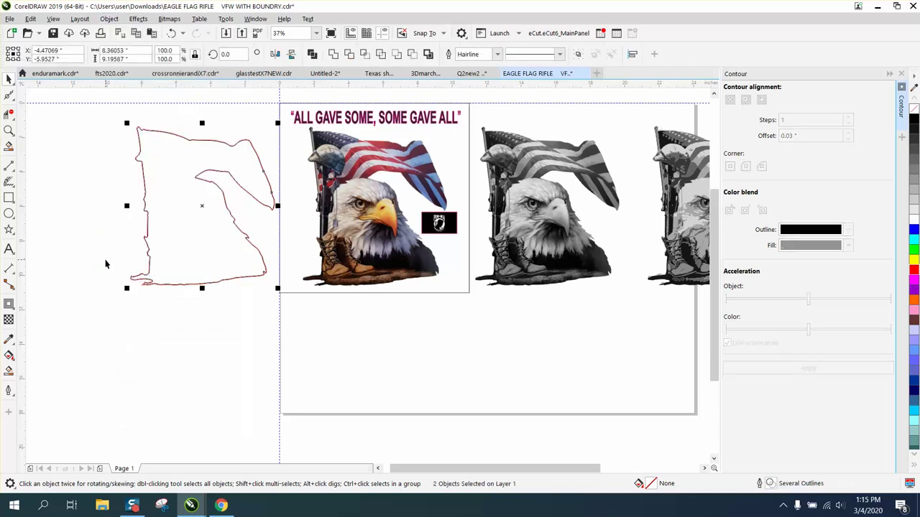
pyautogui.click(180, 225)
pyautogui.press('Down')
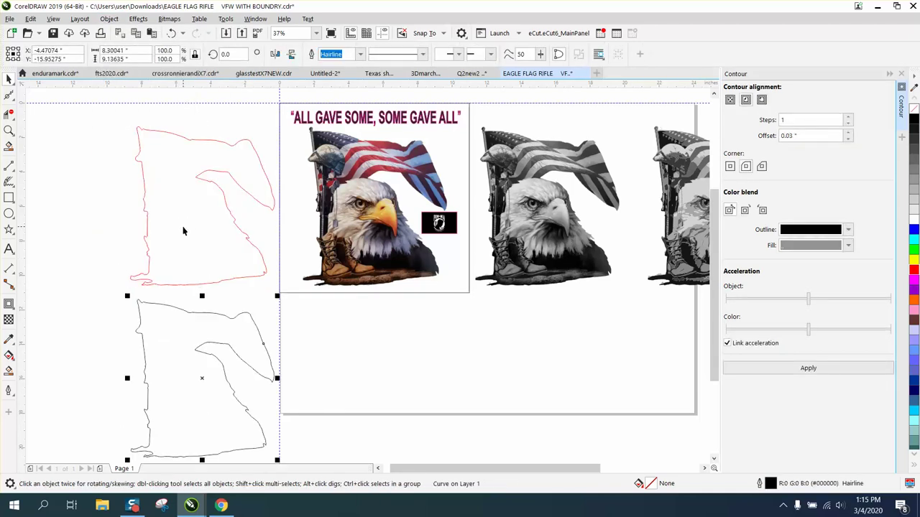
pyautogui.rightClick(914, 271)
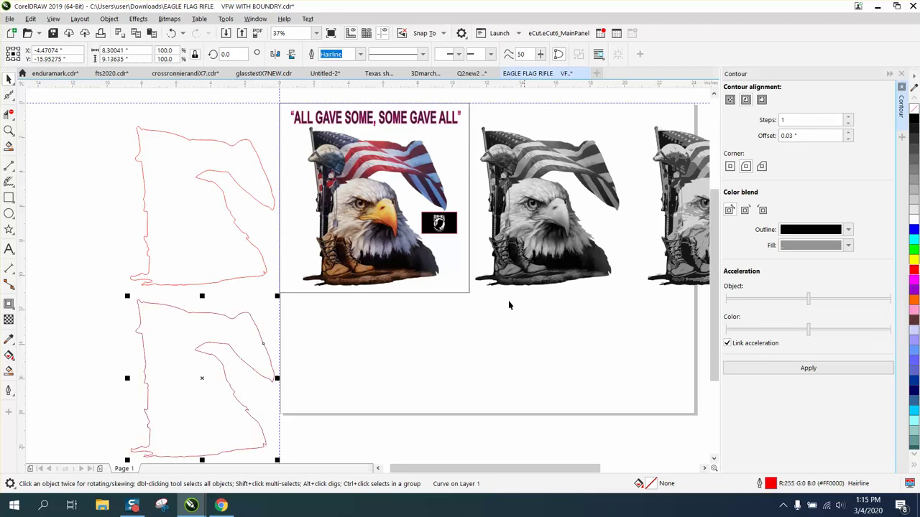
pyautogui.scroll(-2, 362, 306)
# - Duplicate the colour eagle graphic directly below the original
pyautogui.click(354, 260)
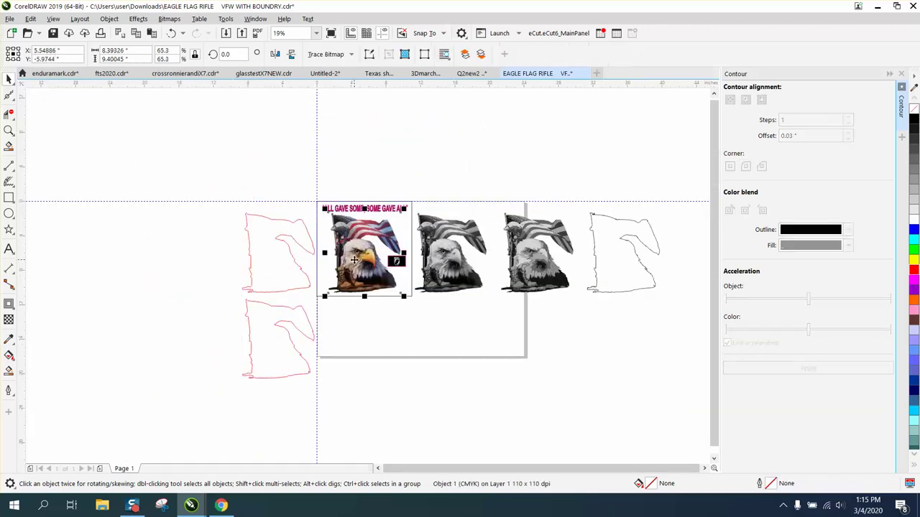
pyautogui.hotkey('ctrl', 'd')
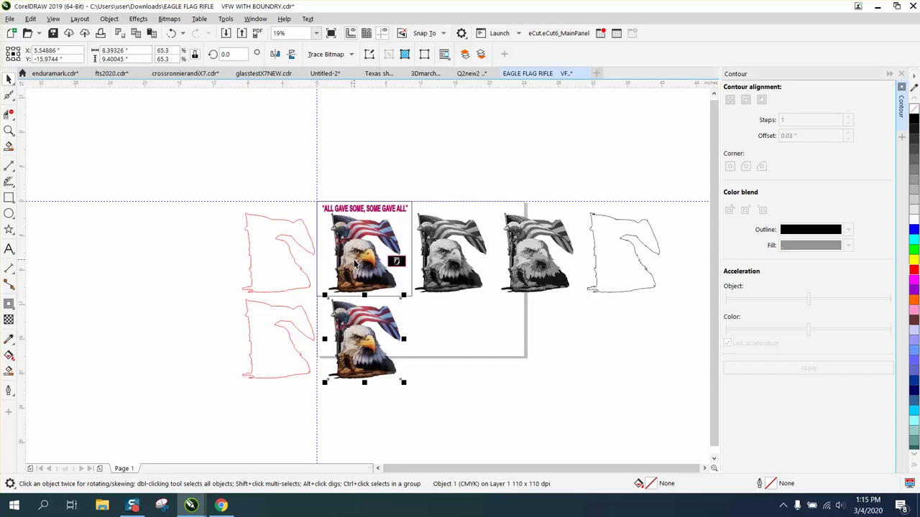
pyautogui.click(8, 130)
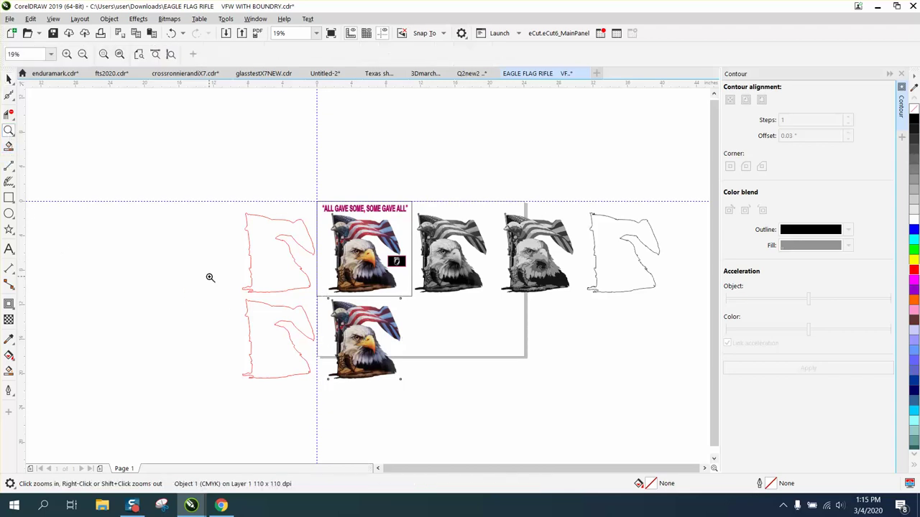
pyautogui.moveTo(208, 278); pyautogui.dragTo(512, 414)
# - Move the red contour onto the eagle copy and zoom in on the flagpole top to check its fit
pyautogui.click(9, 79)
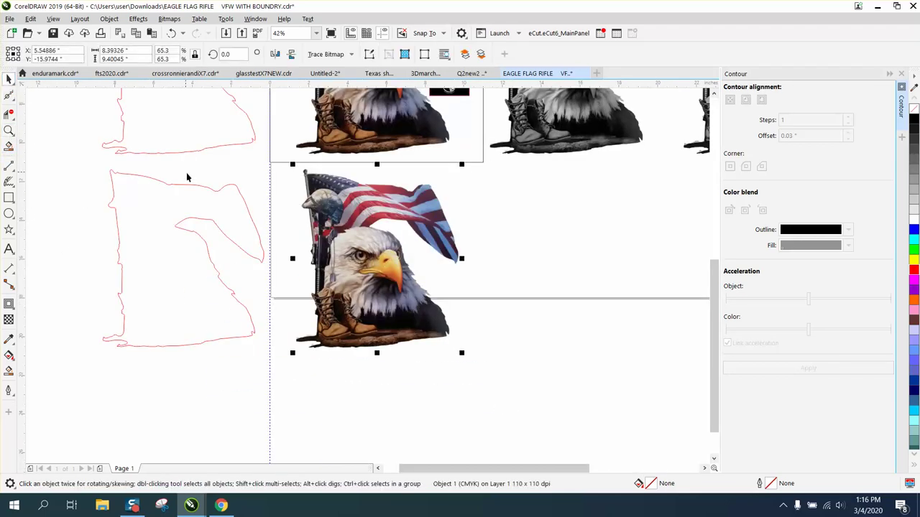
pyautogui.click(204, 192)
pyautogui.press('p')
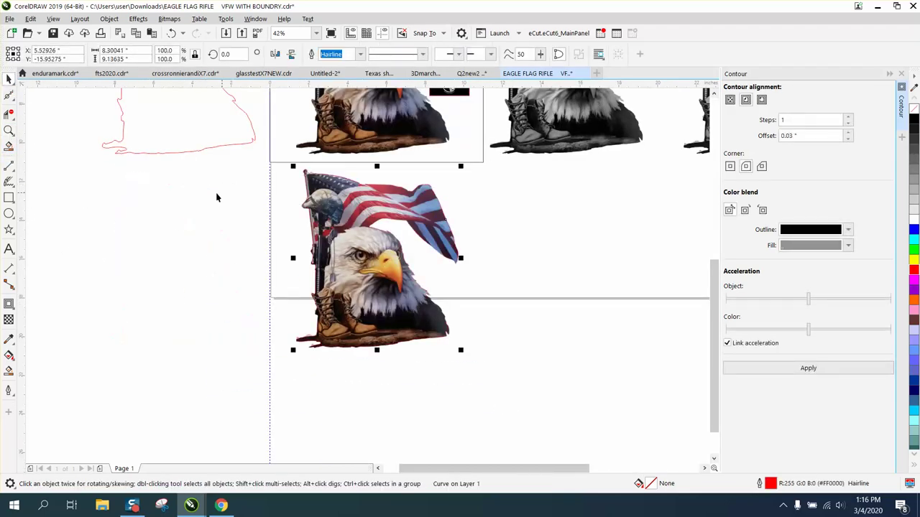
pyautogui.click(8, 130)
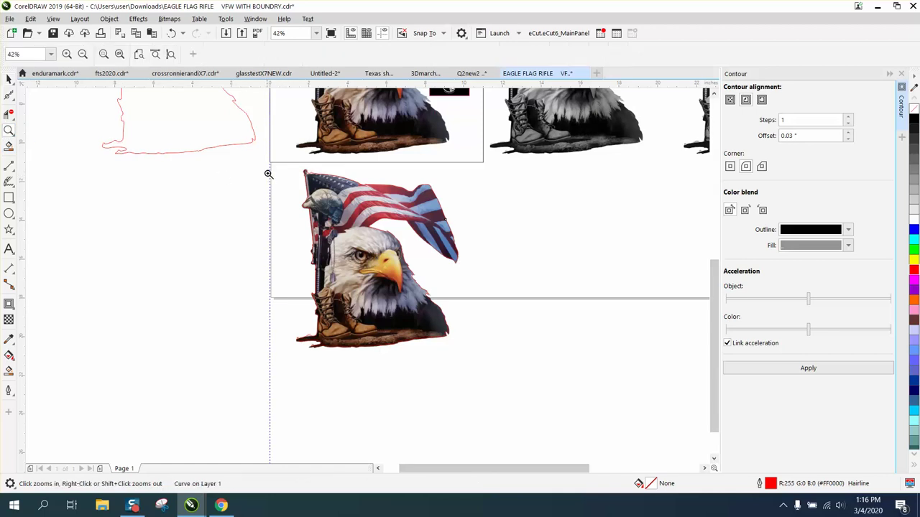
pyautogui.click(457, 330)
pyautogui.moveTo(172, 88); pyautogui.dragTo(239, 130)
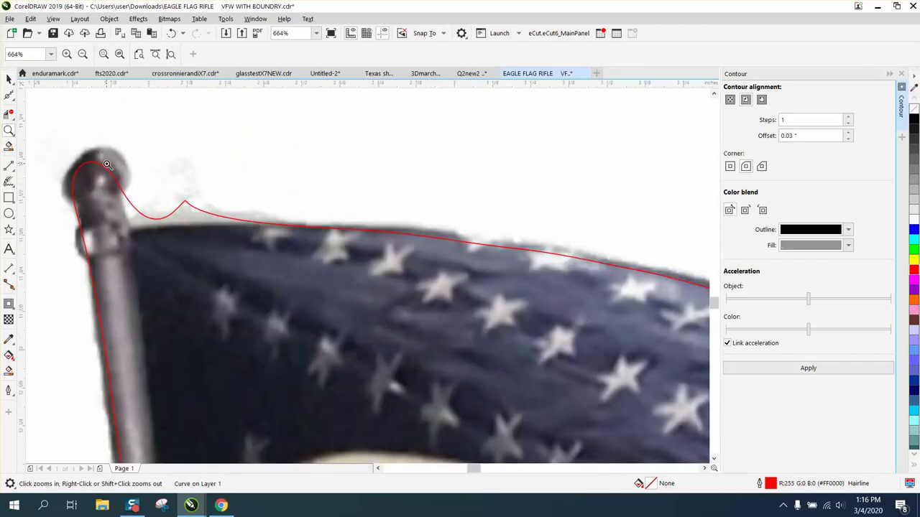
pyautogui.scroll(-2, 139, 184)
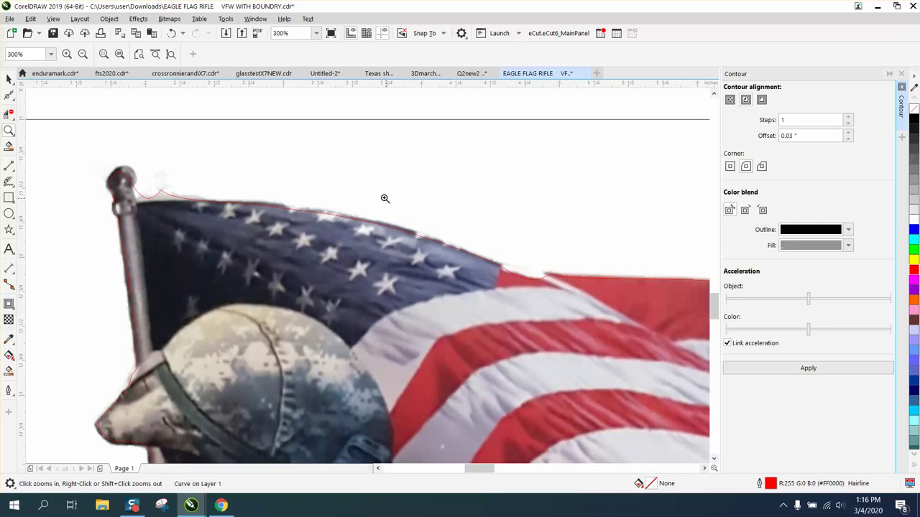
pyautogui.scroll(-3, 385, 198)
pyautogui.click(8, 79)
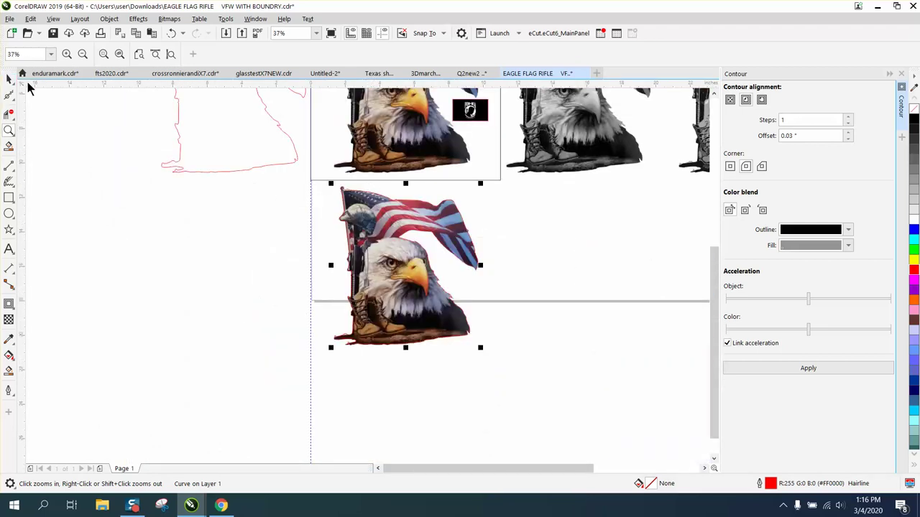
# - Select the eagle copy with the red contour and try Front minus back, dismissing the warning
pyautogui.moveTo(312, 178); pyautogui.dragTo(453, 314)
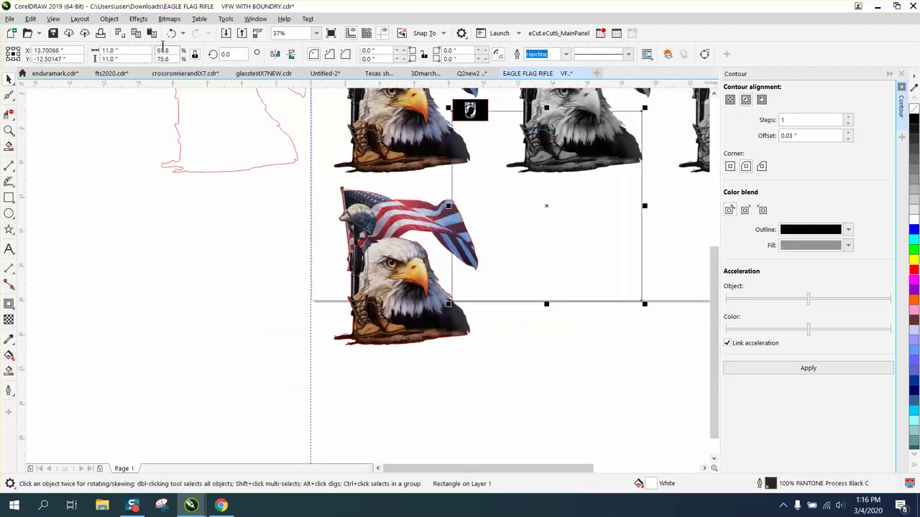
pyautogui.click(171, 33)
pyautogui.moveTo(273, 176); pyautogui.dragTo(550, 376)
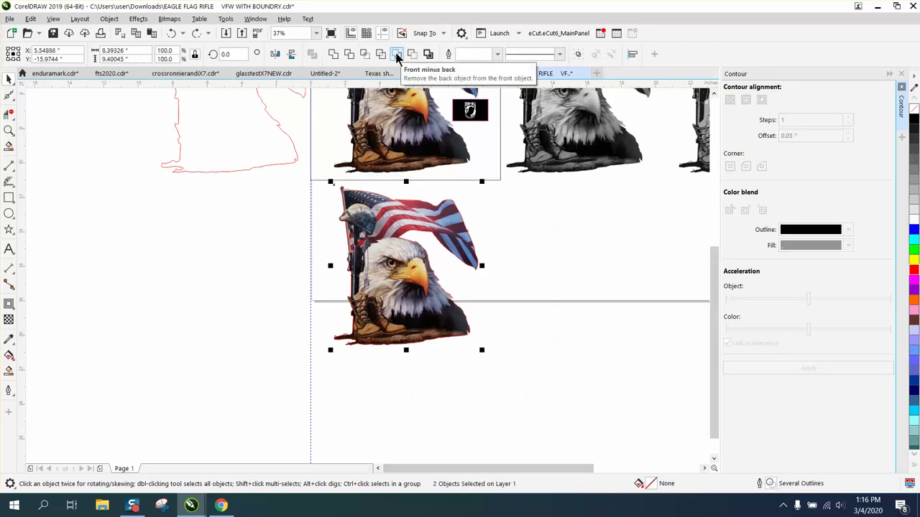
pyautogui.click(396, 56)
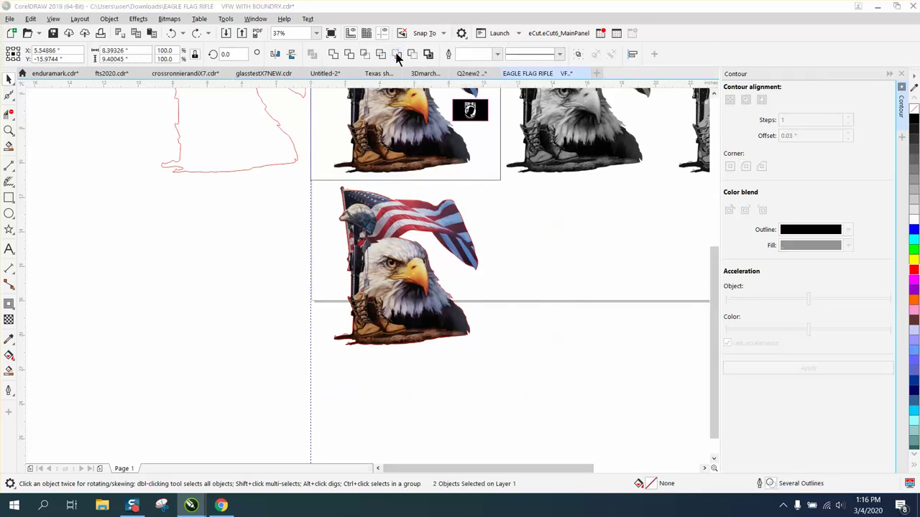
pyautogui.click(481, 278)
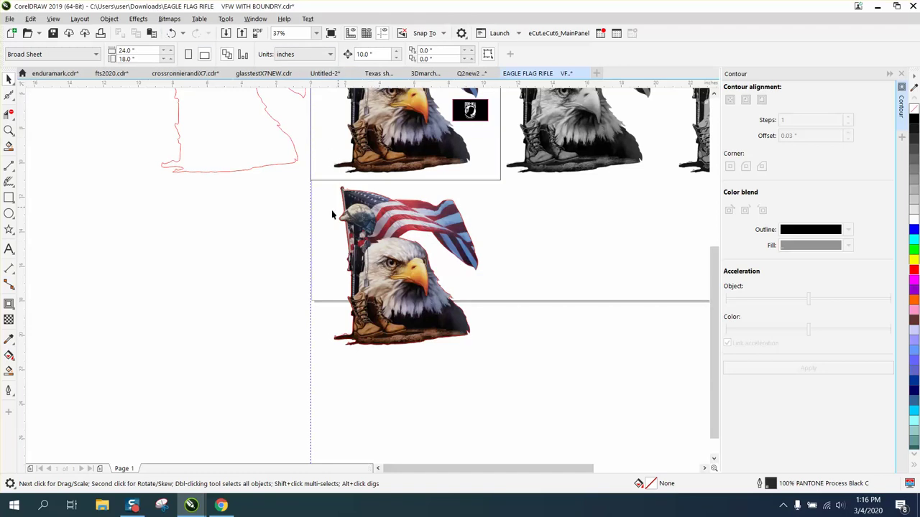
# - Move the white frame aside and intersect the eagle copy with the red contour
pyautogui.moveTo(312, 195); pyautogui.dragTo(513, 363)
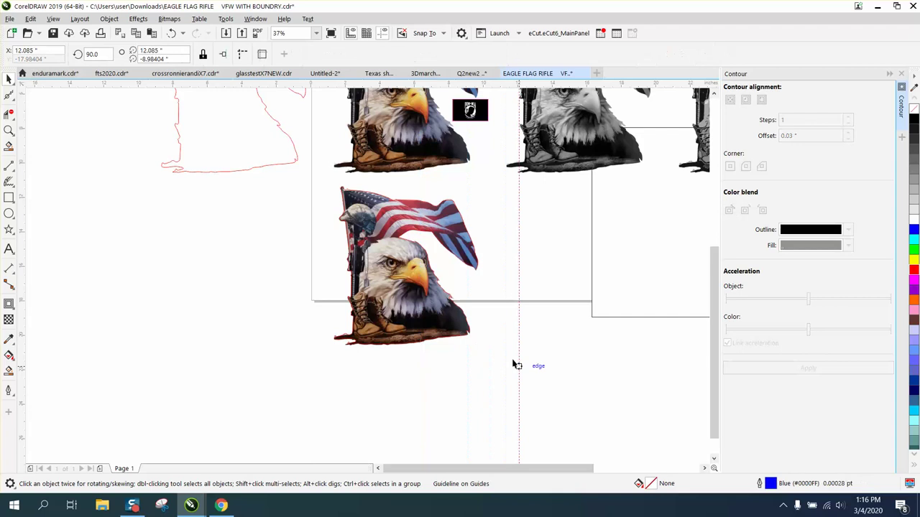
pyautogui.moveTo(413, 294); pyautogui.dragTo(506, 375)
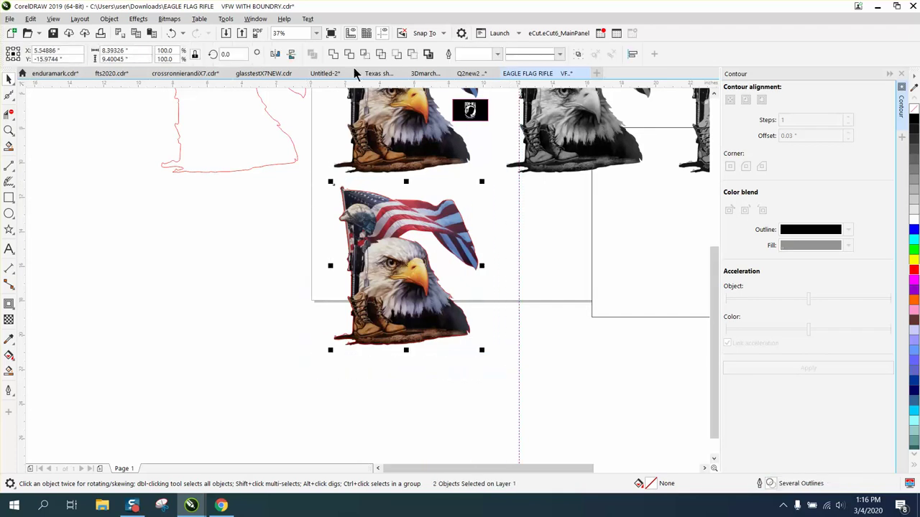
pyautogui.click(364, 56)
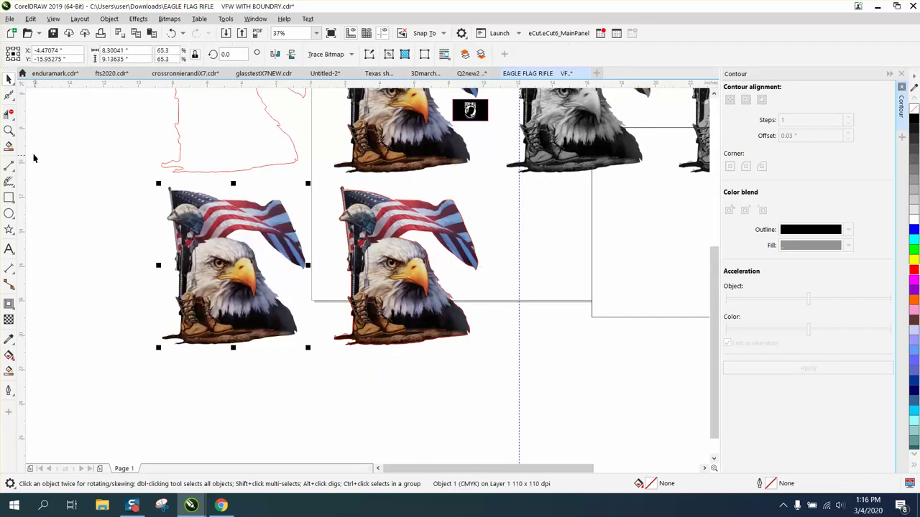
pyautogui.click(9, 130)
pyautogui.click(304, 232)
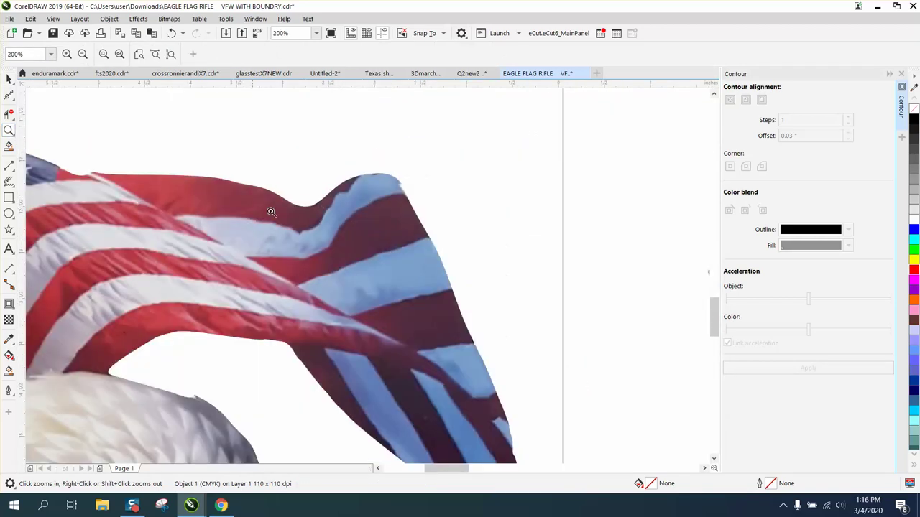
pyautogui.rightClick(310, 216)
pyautogui.rightClick(368, 273)
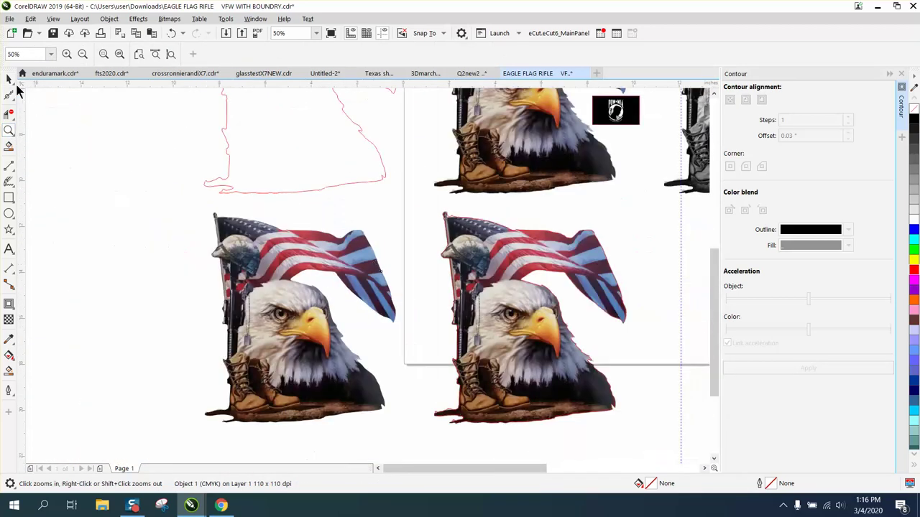
pyautogui.click(8, 79)
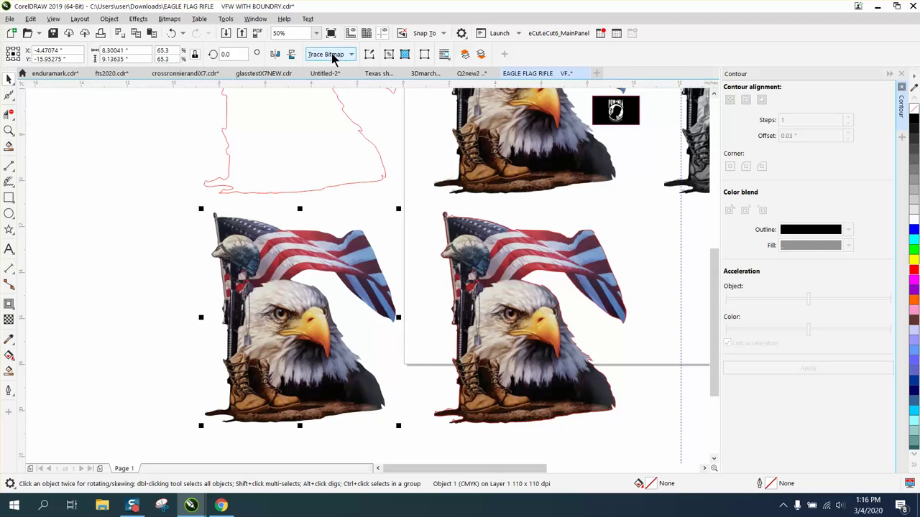
# - Trace a new boundary curve around the clipped eagle
pyautogui.click(110, 20)
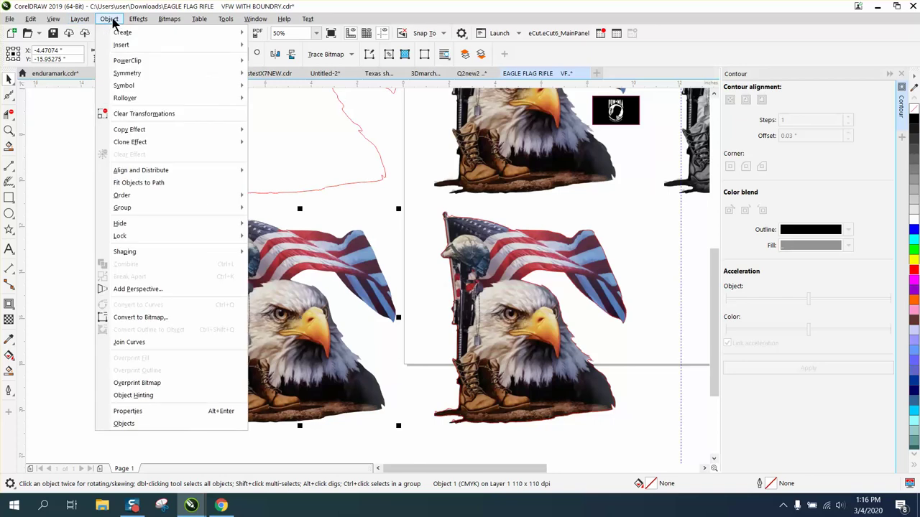
pyautogui.moveTo(130, 21)
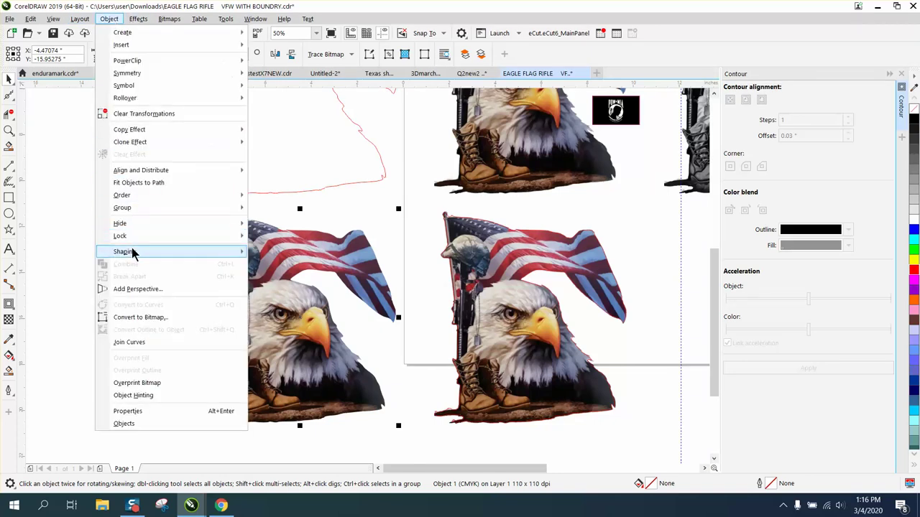
pyautogui.moveTo(133, 251)
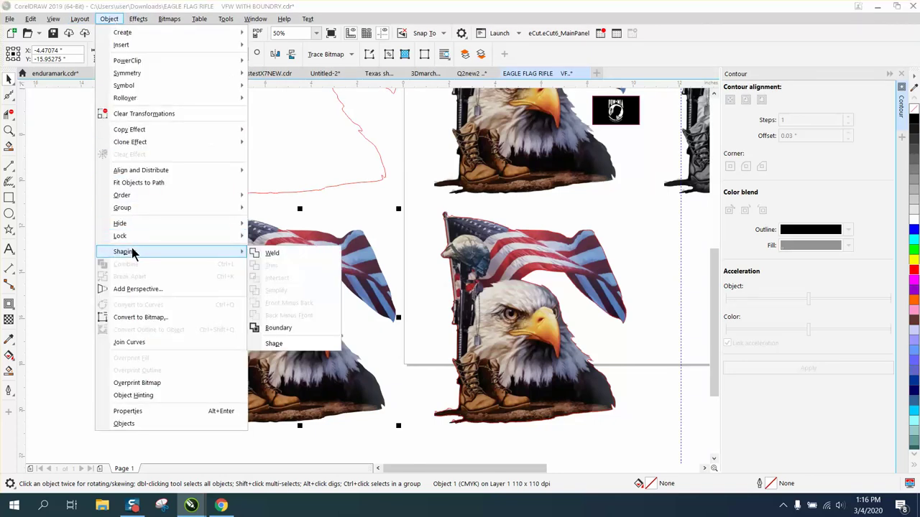
pyautogui.click(279, 328)
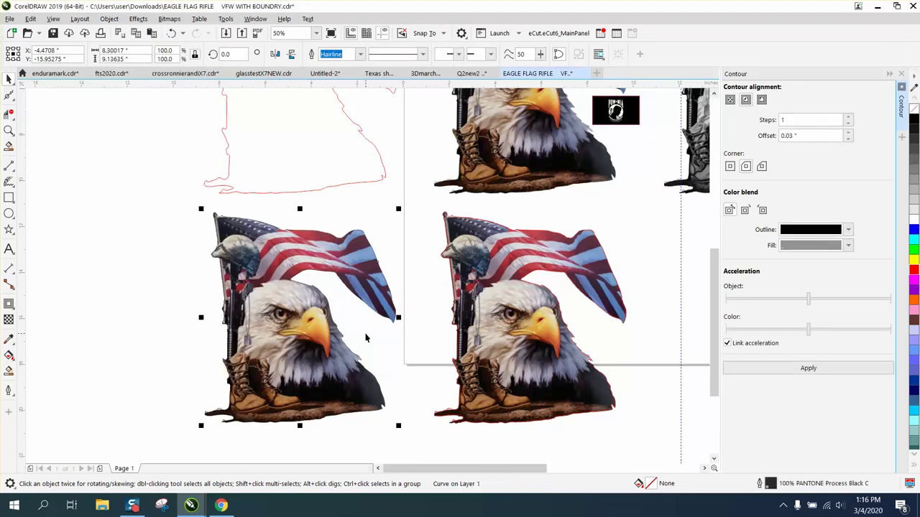
# - Give the boundary a red outline and nudge it back onto the lower-left eagle
pyautogui.press('Left')
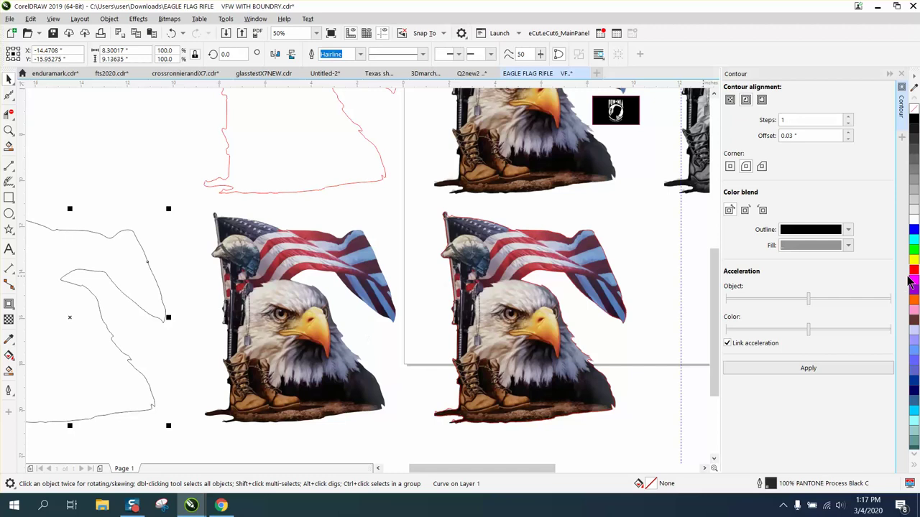
pyautogui.rightClick(914, 277)
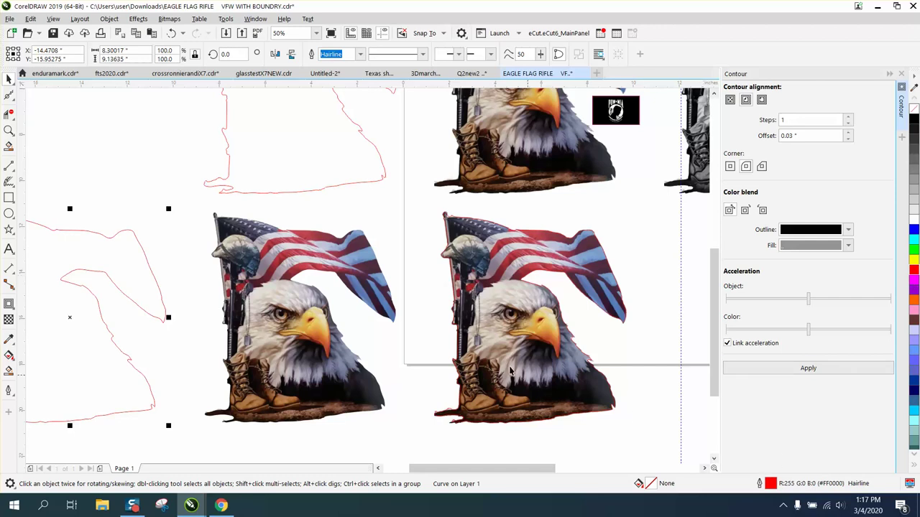
pyautogui.scroll(-1, 411, 355)
pyautogui.press('Right')
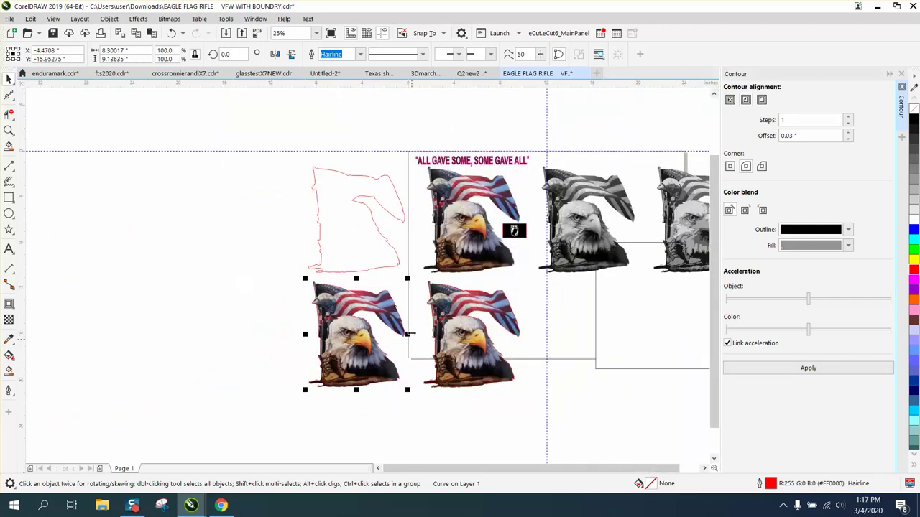
# - Zoom in tightly on the spike near the lower-left eagle's flag tip
pyautogui.press('z')
pyautogui.moveTo(308, 278); pyautogui.dragTo(394, 313)
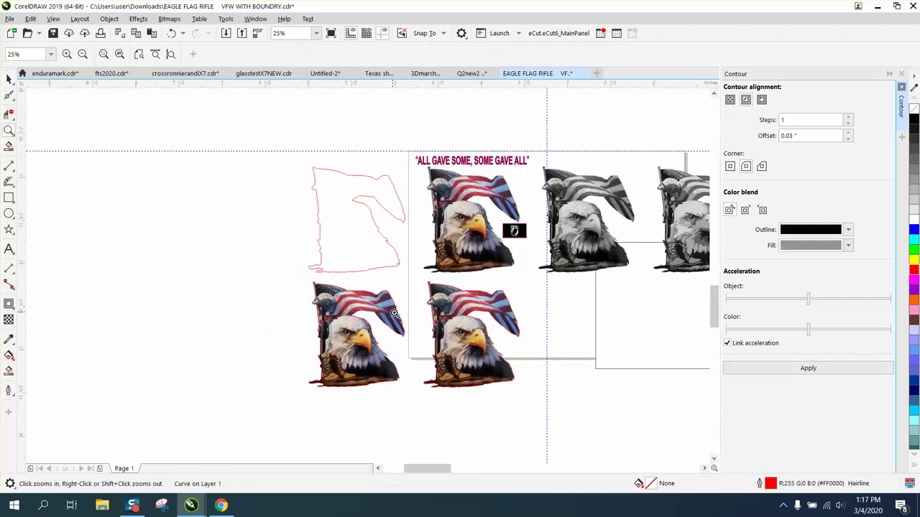
pyautogui.moveTo(309, 265); pyautogui.dragTo(445, 312)
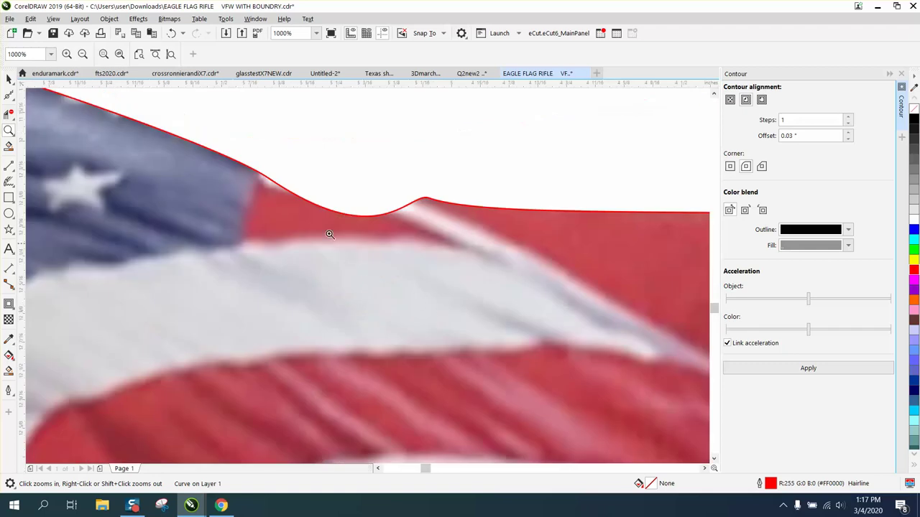
pyautogui.scroll(-2, 376, 208)
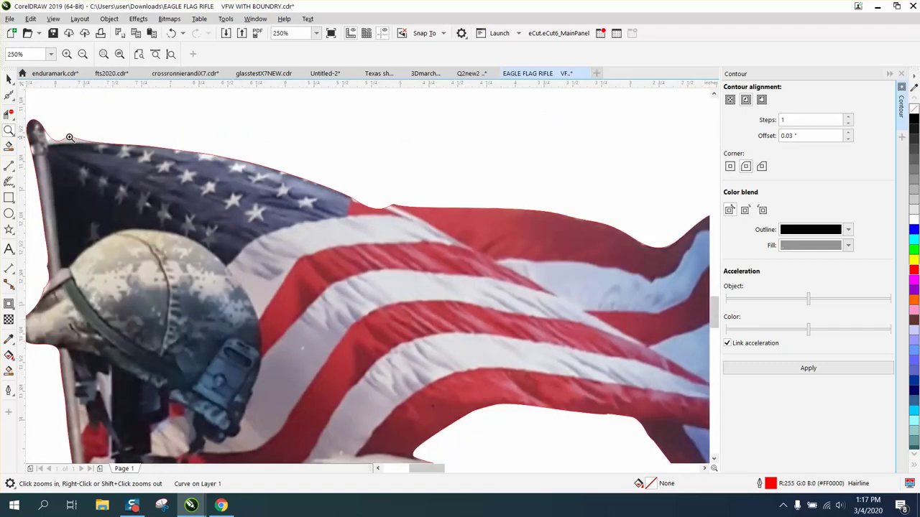
pyautogui.moveTo(64, 139); pyautogui.dragTo(94, 147)
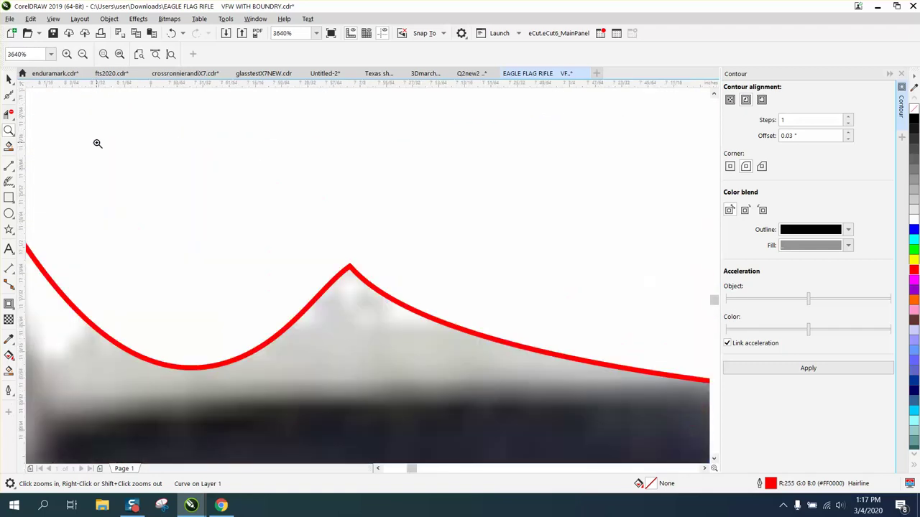
pyautogui.scroll(-2, 122, 148)
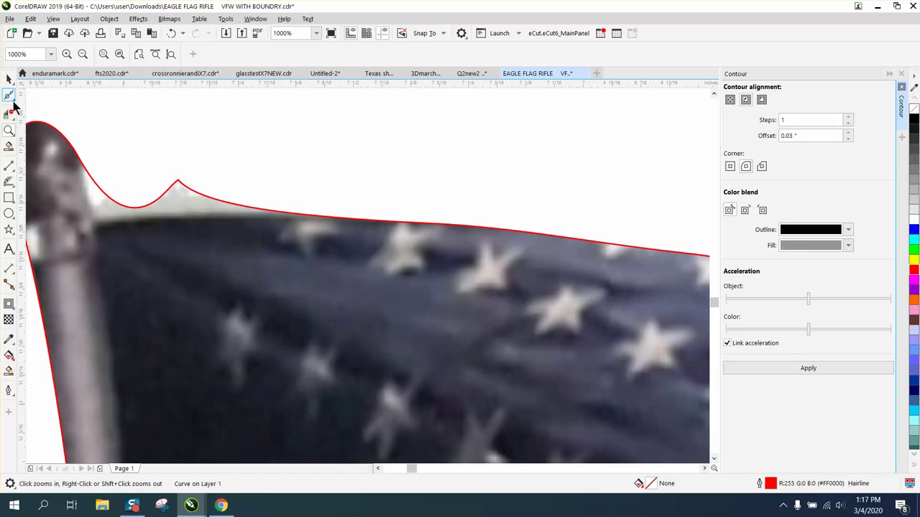
# - Delete the spike's peak node with the Shape tool to flatten the flag's top edge
pyautogui.click(13, 100)
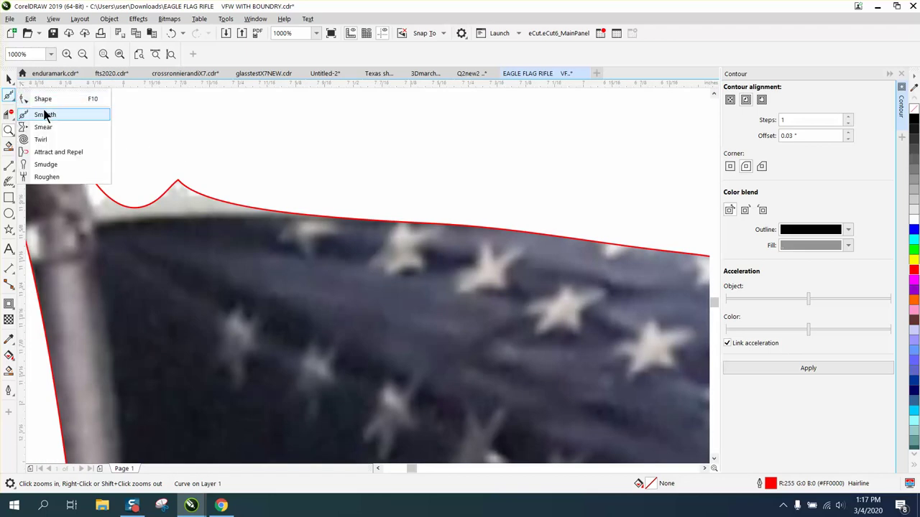
pyautogui.click(40, 97)
pyautogui.click(179, 183)
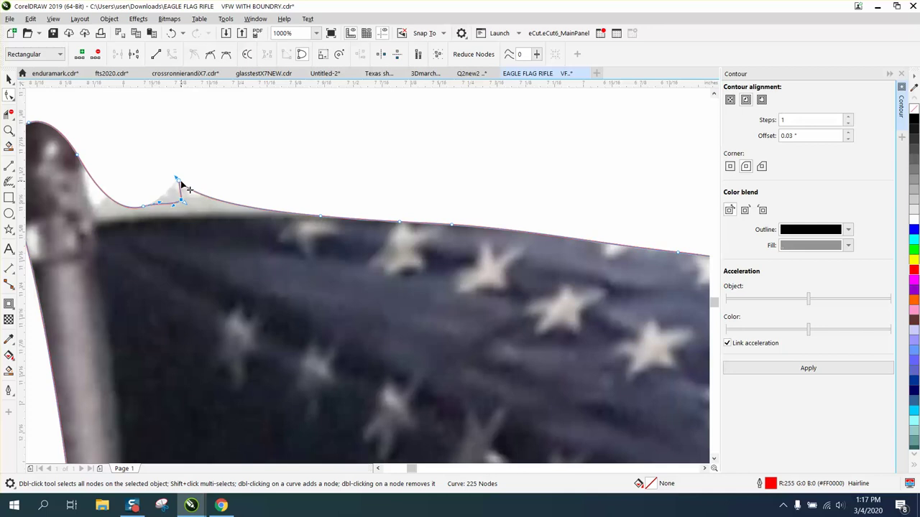
pyautogui.click(180, 182)
pyautogui.doubleClick(180, 183)
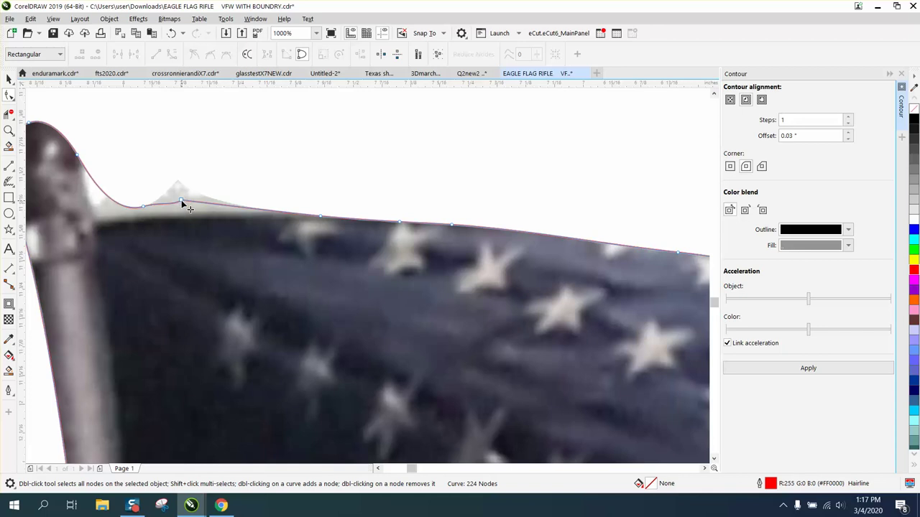
pyautogui.click(181, 201)
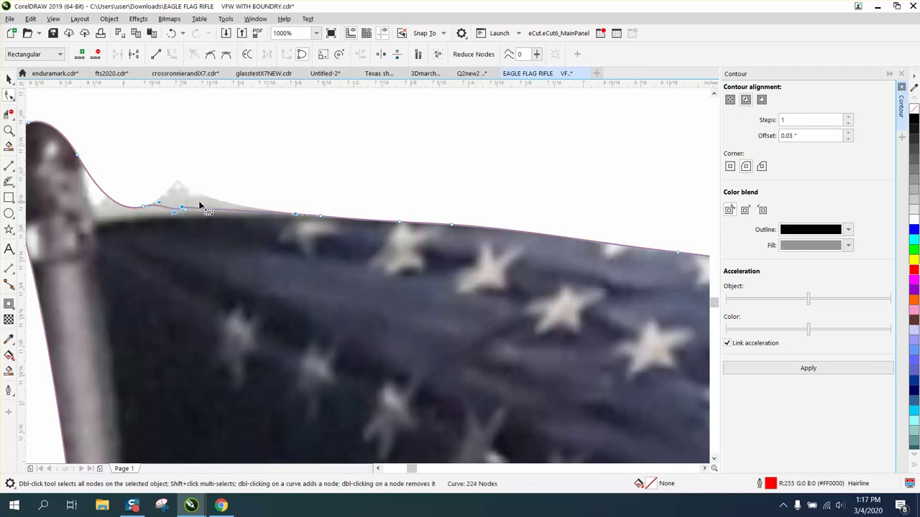
pyautogui.scroll(-2, 189, 195)
pyautogui.scroll(-1, 222, 194)
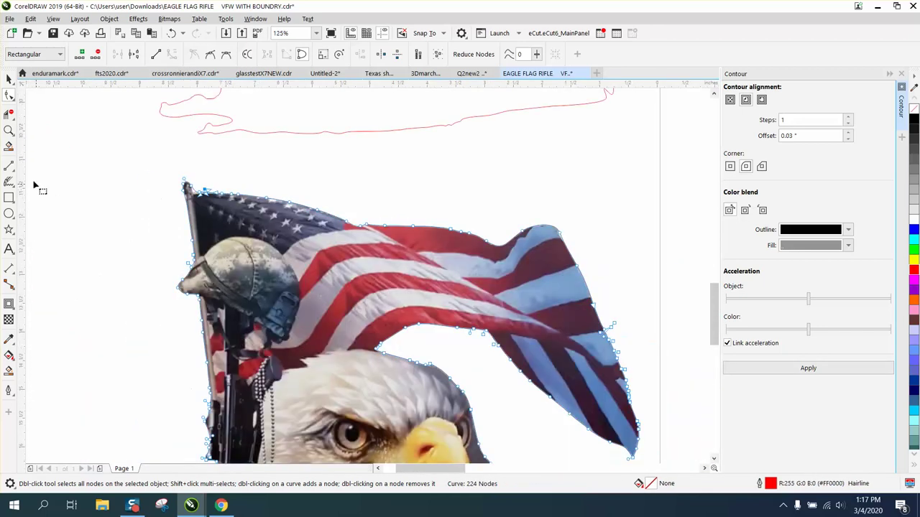
# - Undo the stray Smart Fill and inspect the cut line along the helmet edge
pyautogui.click(8, 146)
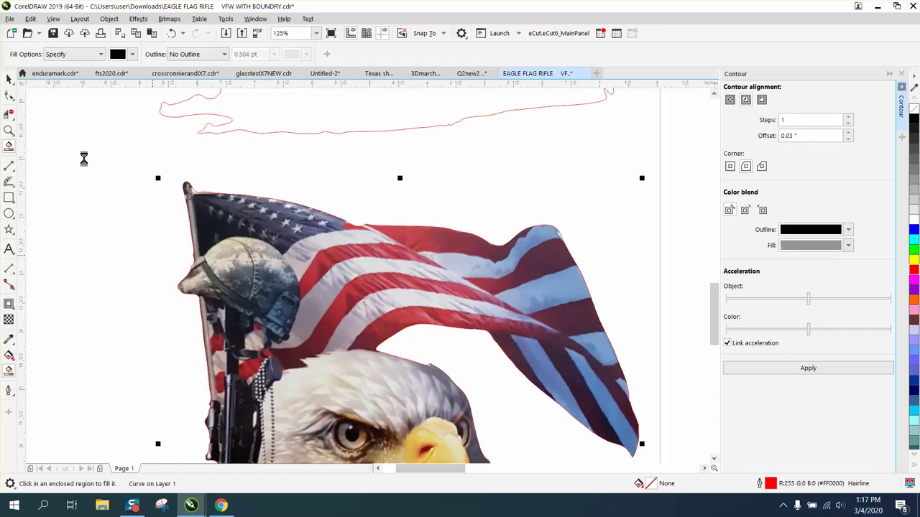
pyautogui.click(171, 33)
pyautogui.click(8, 130)
pyautogui.moveTo(158, 251); pyautogui.dragTo(273, 312)
pyautogui.scroll(-5, 225, 297)
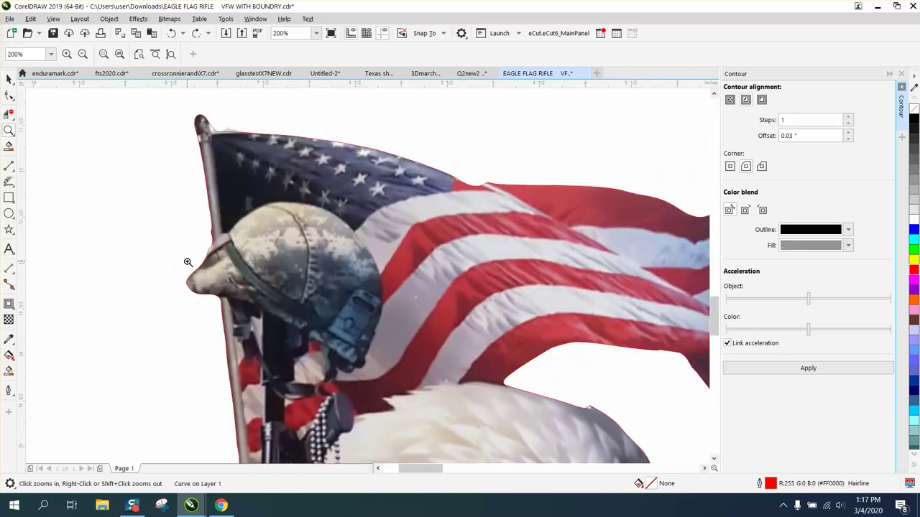
pyautogui.scroll(-1, 238, 261)
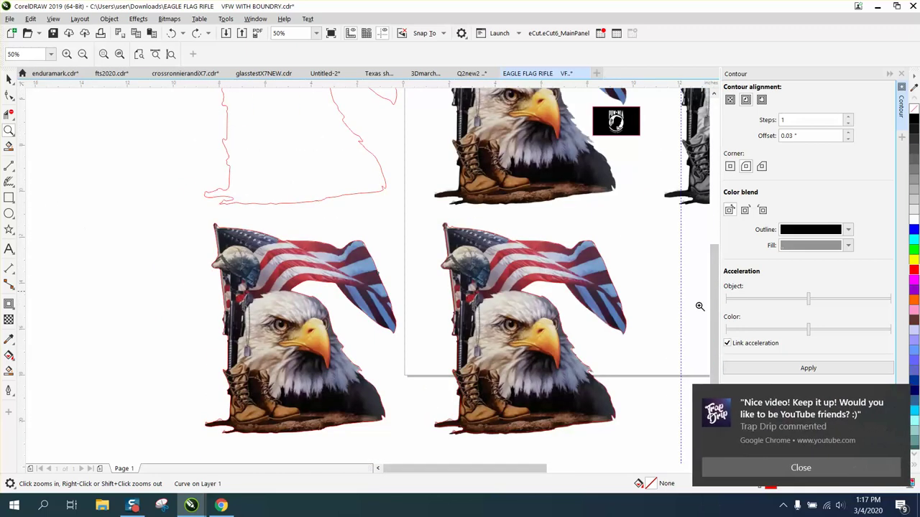
pyautogui.click(844, 468)
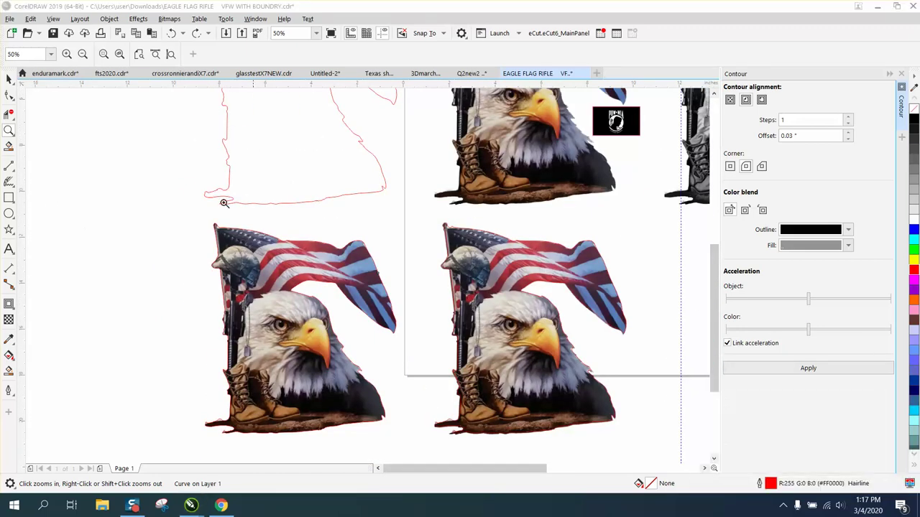
pyautogui.click(8, 199)
# - Draw a rectangle around the left eagle, fill it yellow, and send it to the back of the layer
pyautogui.moveTo(159, 213); pyautogui.dragTo(424, 454)
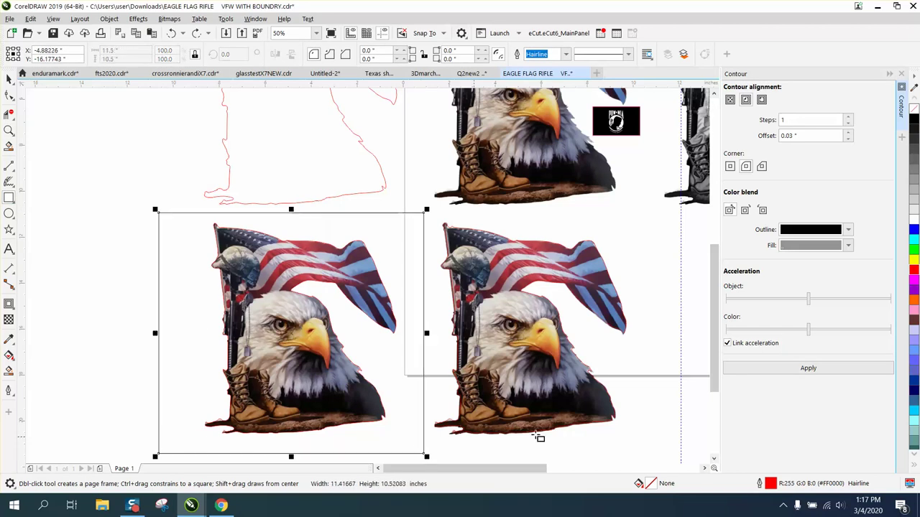
pyautogui.click(913, 262)
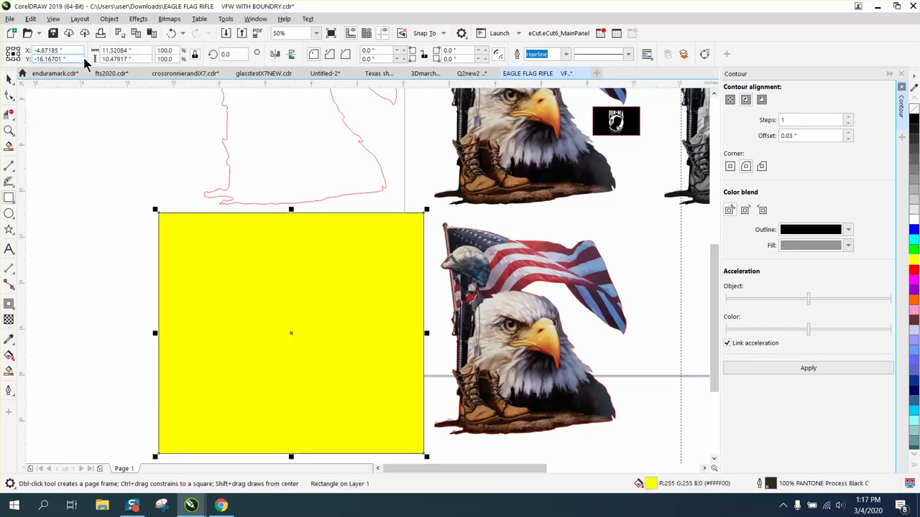
pyautogui.click(109, 19)
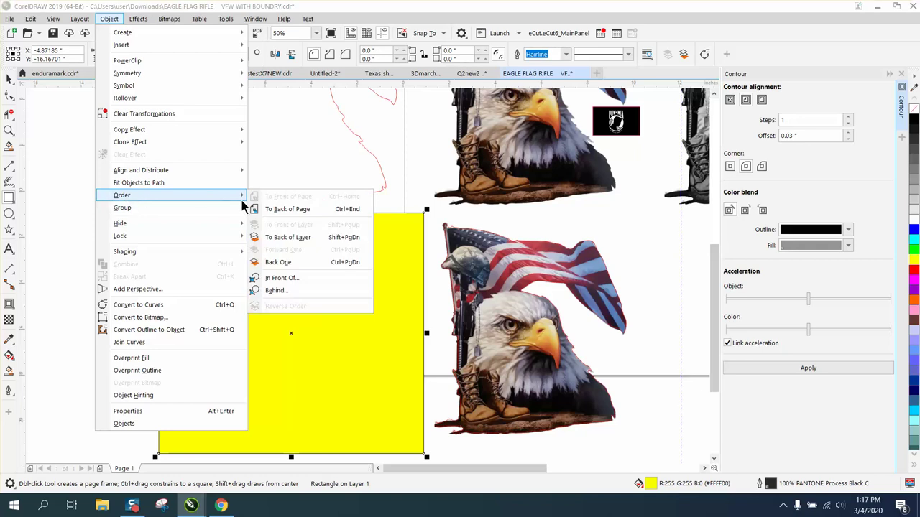
pyautogui.click(262, 208)
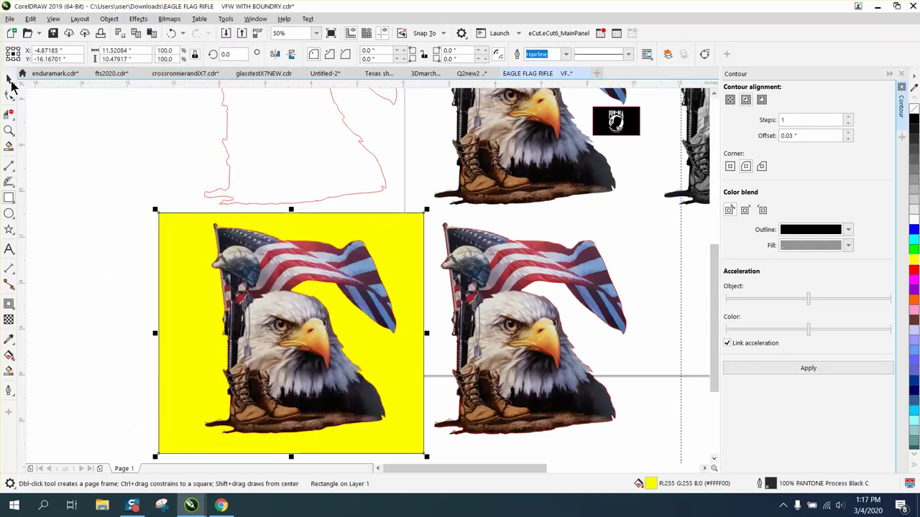
pyautogui.click(9, 79)
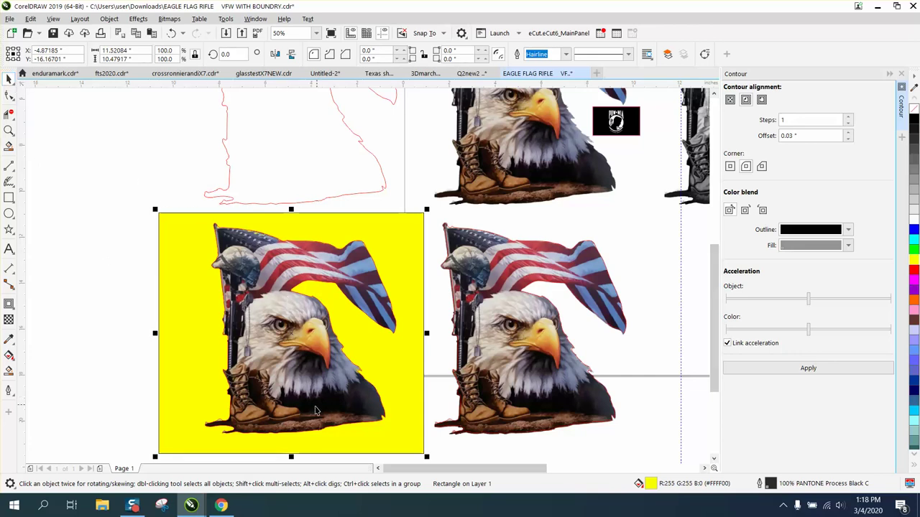
pyautogui.click(9, 130)
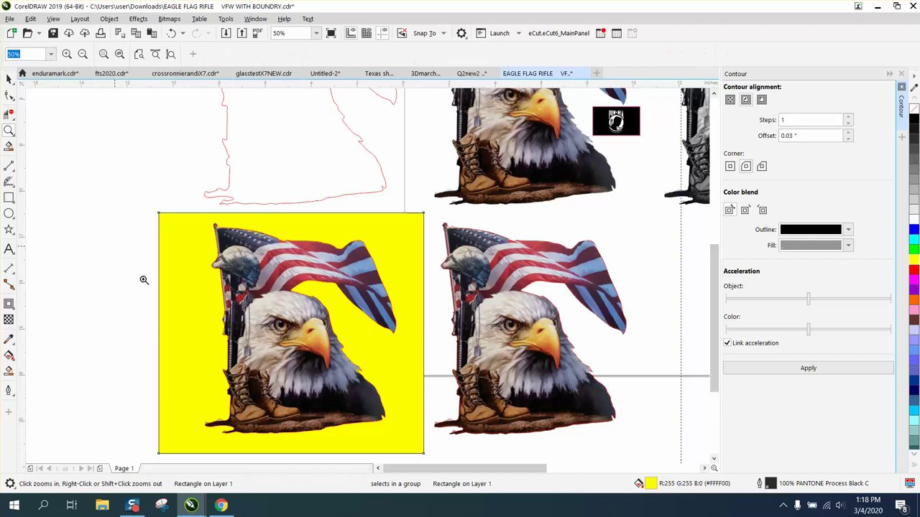
# - Zoom in on the branch beside the boots and show the boundary curve's nodes
pyautogui.moveTo(181, 392); pyautogui.dragTo(269, 436)
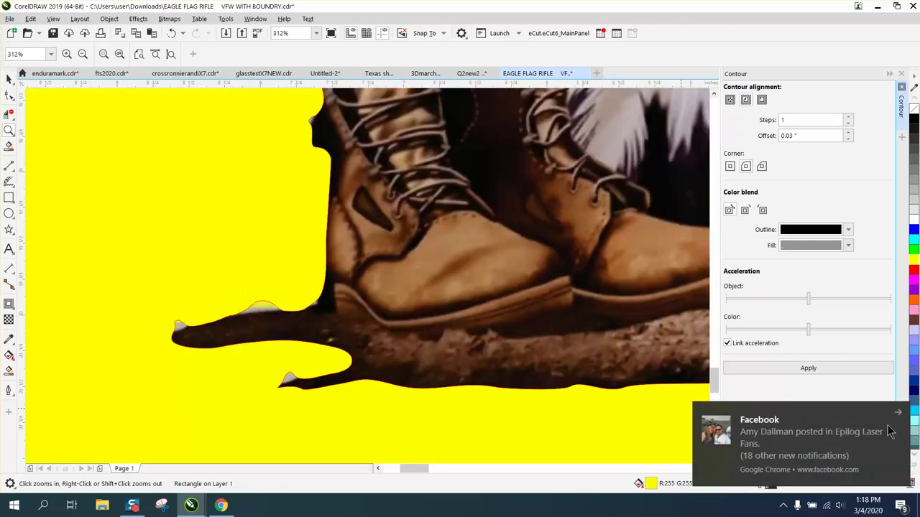
pyautogui.click(898, 413)
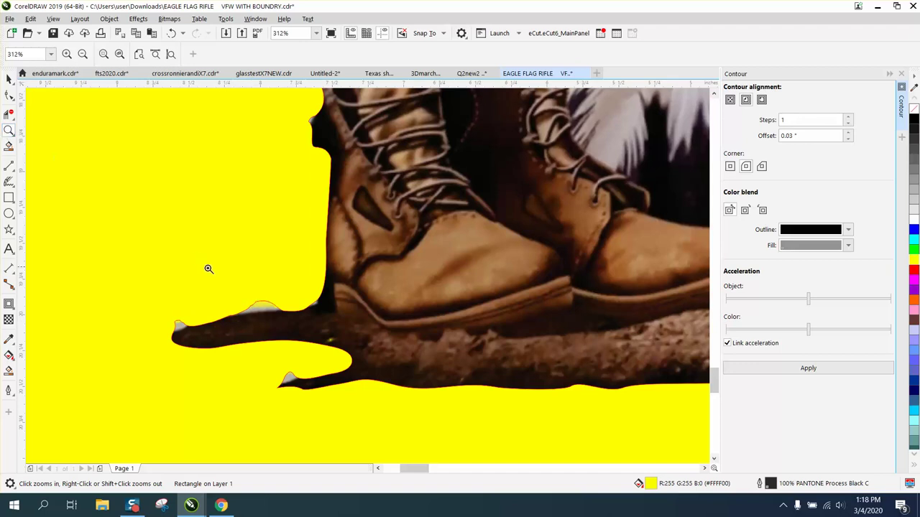
pyautogui.moveTo(208, 270); pyautogui.dragTo(358, 351)
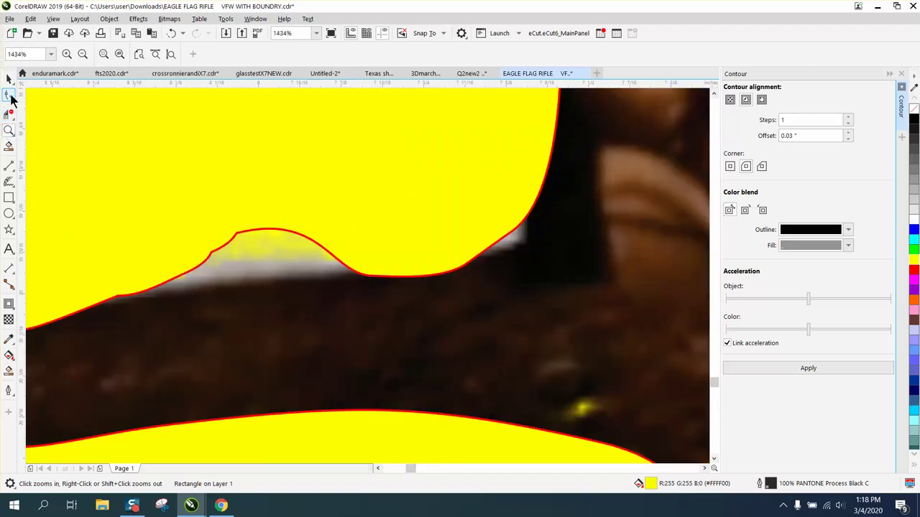
pyautogui.click(9, 95)
pyautogui.click(247, 235)
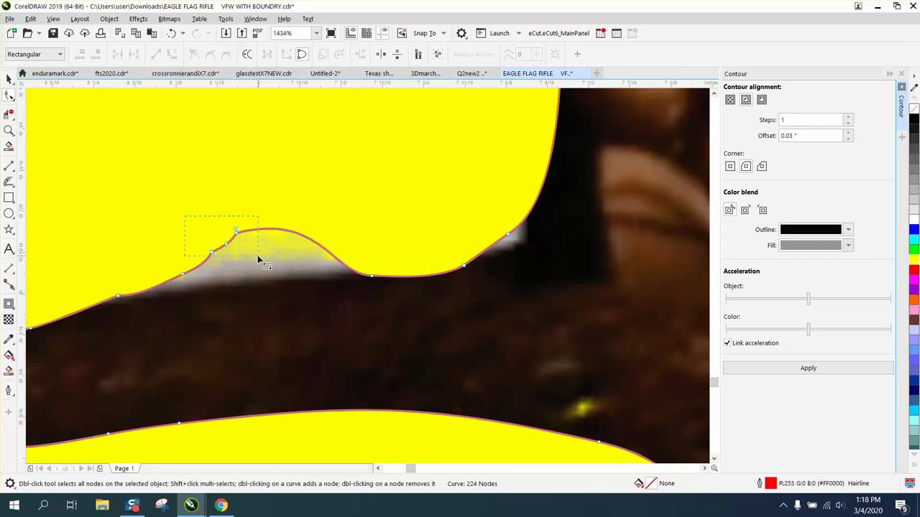
# - Delete the hump nodes and reshape the segment so the edge runs smoothly with 219 nodes
pyautogui.moveTo(259, 260); pyautogui.dragTo(277, 242)
pyautogui.press('Delete')
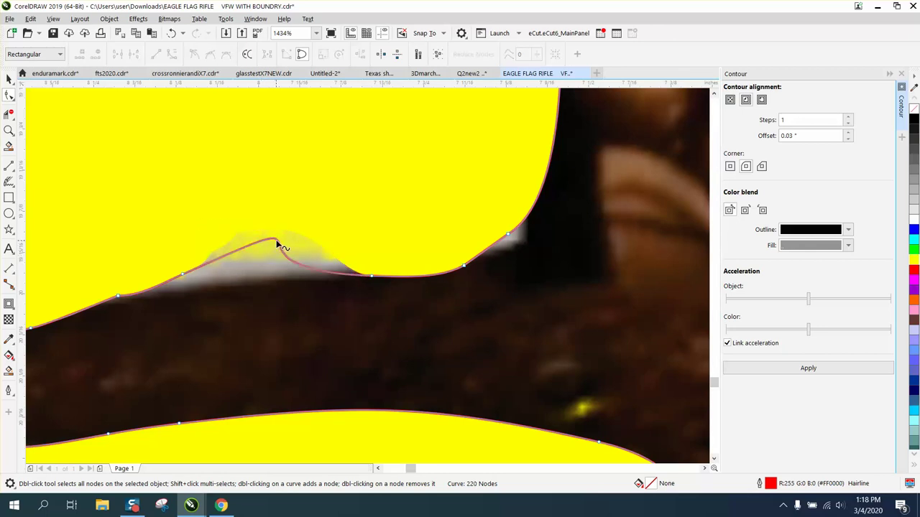
pyautogui.doubleClick(371, 276)
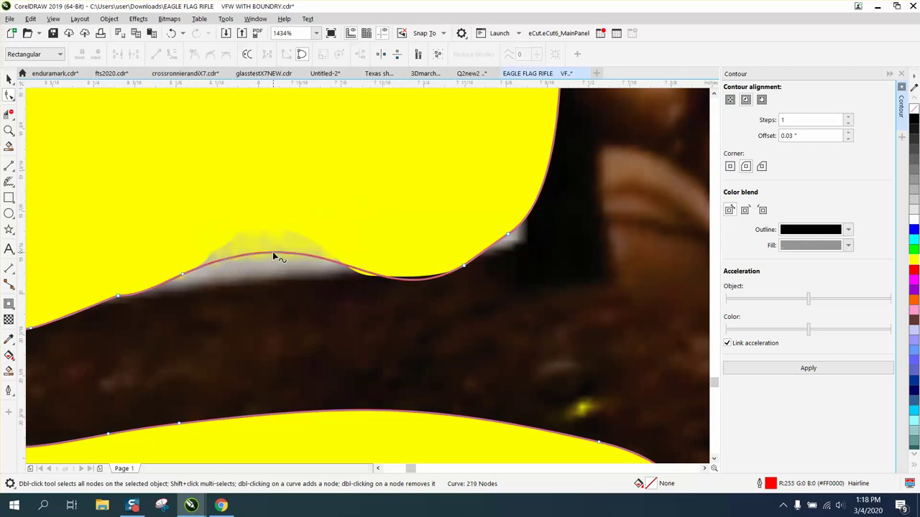
pyautogui.moveTo(276, 253); pyautogui.dragTo(276, 264)
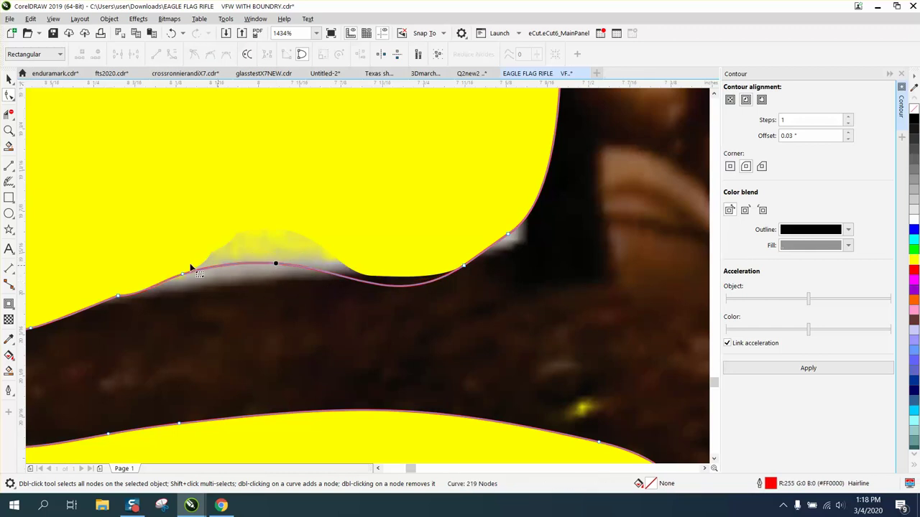
pyautogui.click(262, 282)
pyautogui.click(270, 265)
pyautogui.click(183, 274)
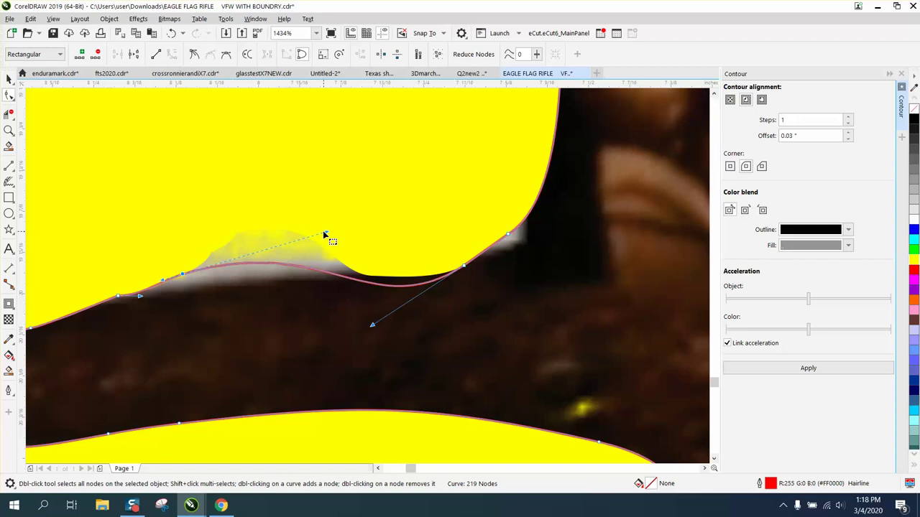
pyautogui.moveTo(325, 234); pyautogui.dragTo(294, 275)
pyautogui.scroll(-5, 290, 277)
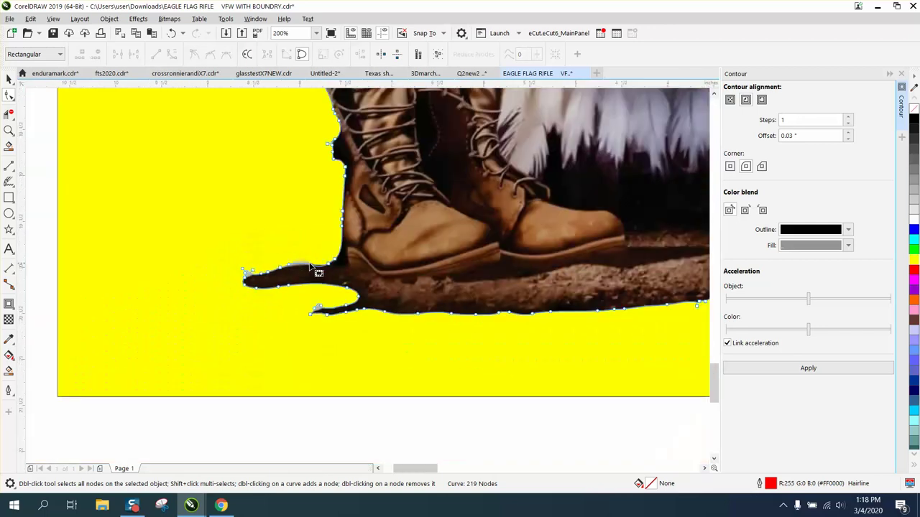
pyautogui.scroll(-3, 311, 268)
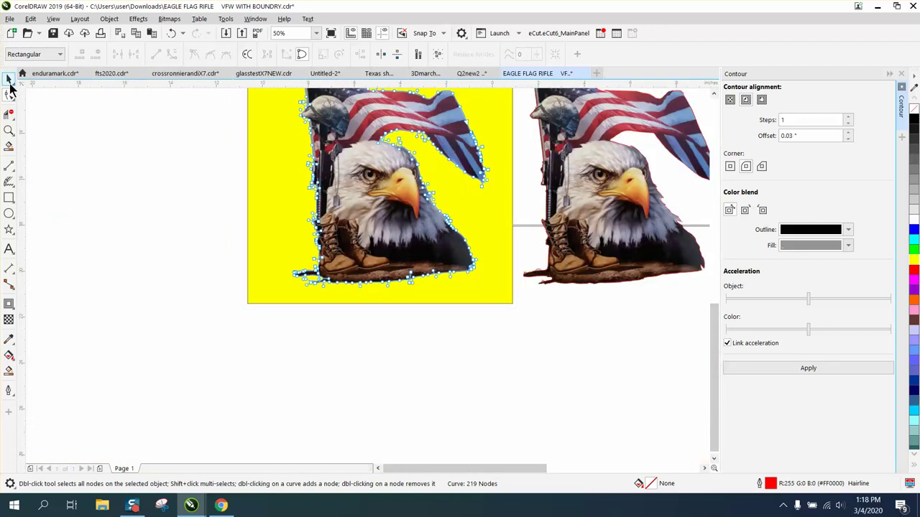